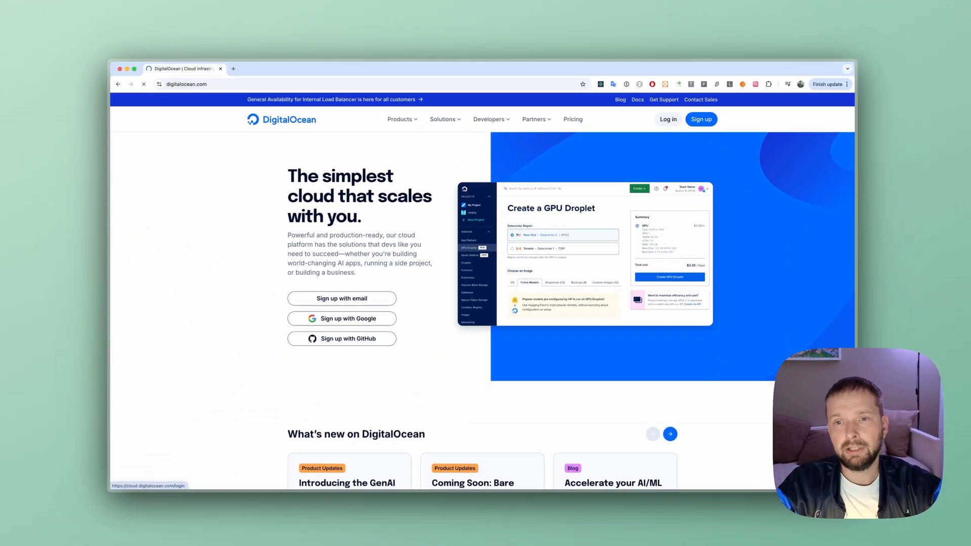
- Log in to the DigitalOcean account and open the Marketplace
left_click(633, 149)
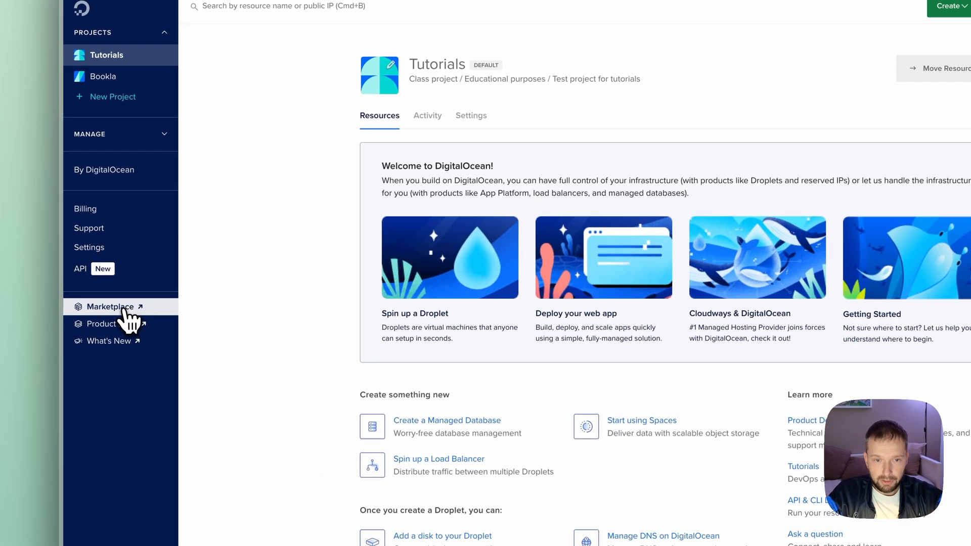
left_click(154, 305)
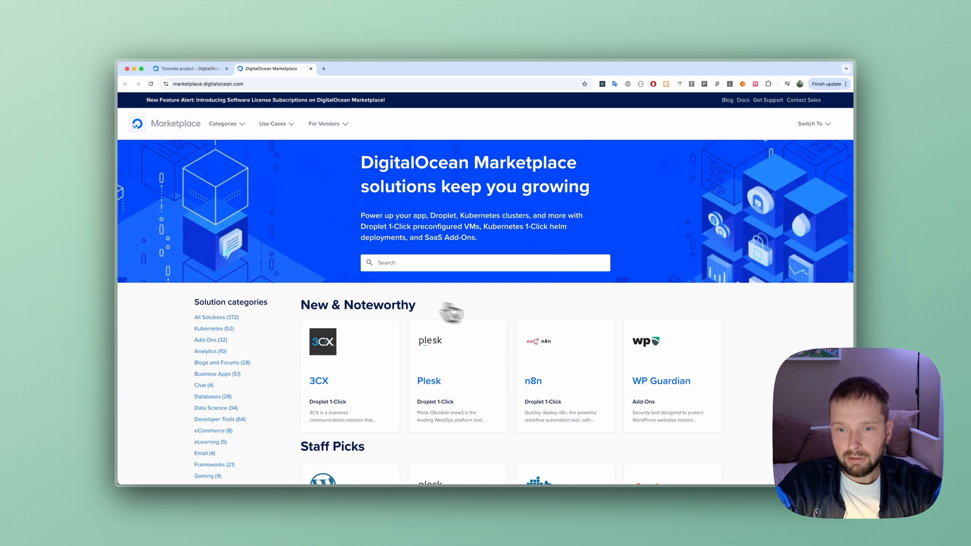
- Search the Marketplace for n8n and open the n8n Droplet listing
scroll(498, 318, "down", 1)
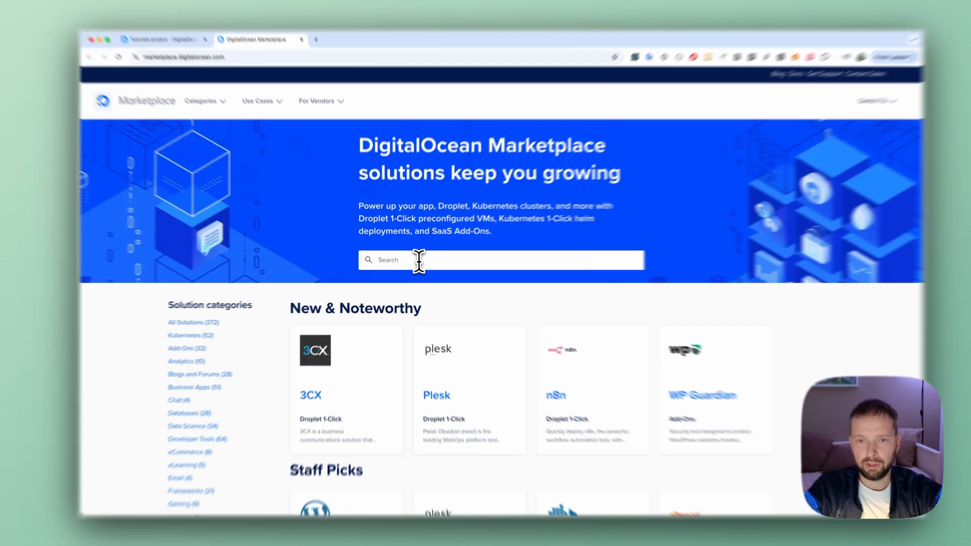
left_click(413, 262)
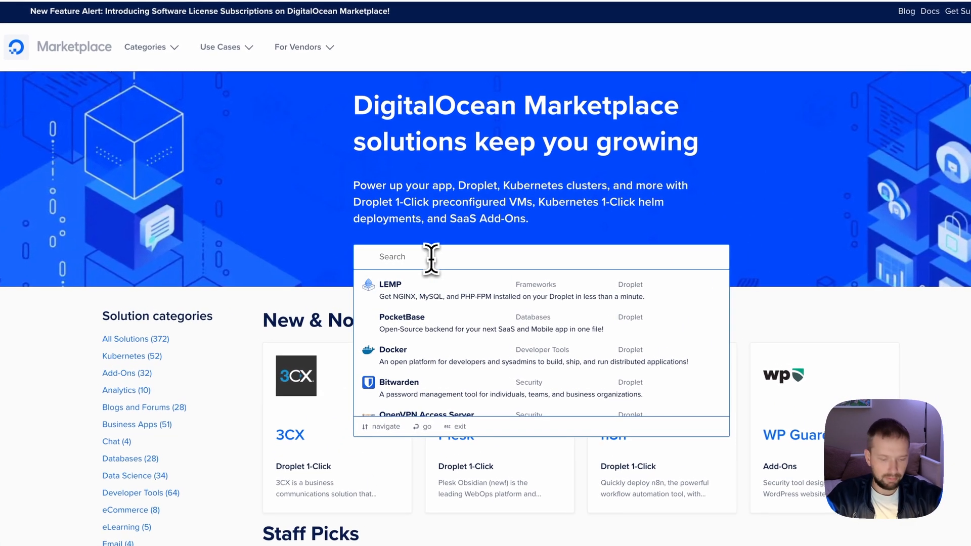
type("n8n")
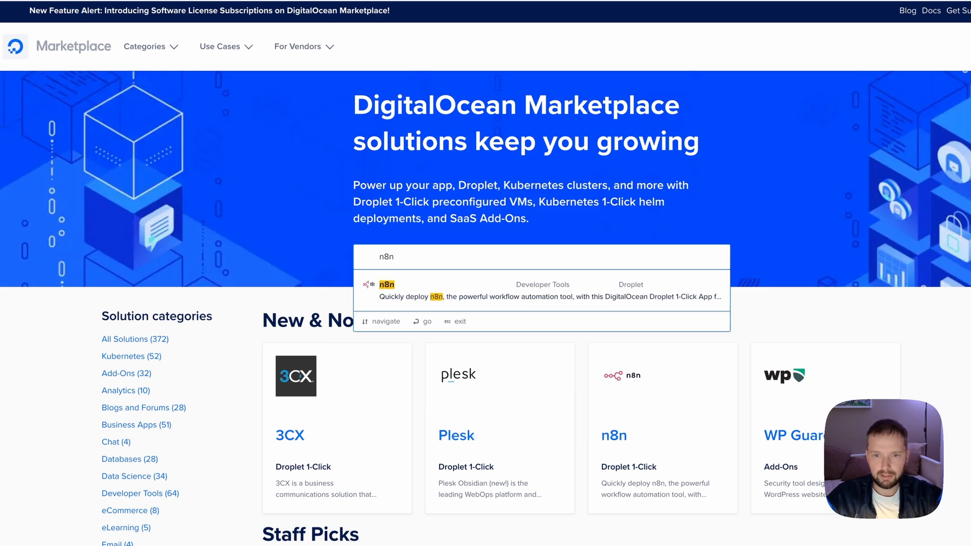
left_click(421, 298)
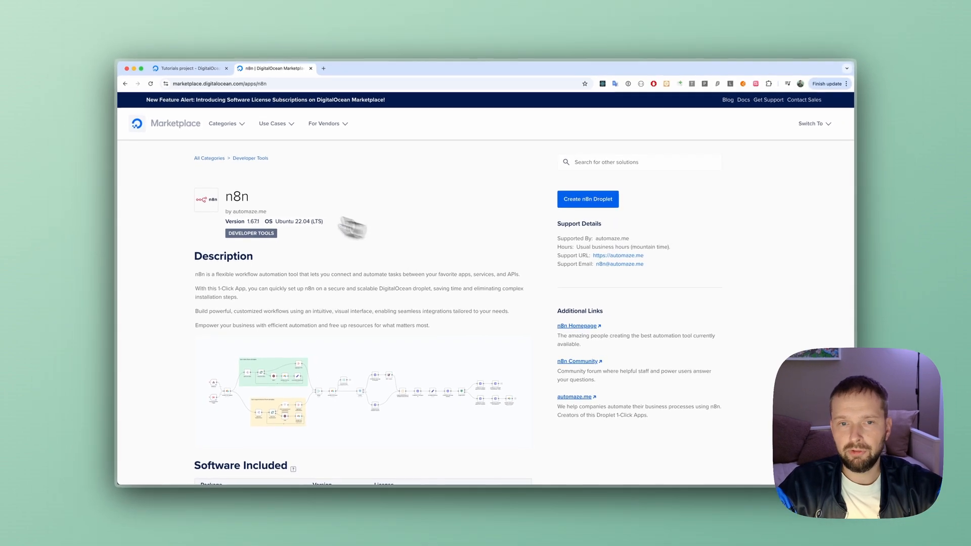
- Start creating a Droplet from the n8n listing and choose New York as its region
scroll(266, 298, "down", 2)
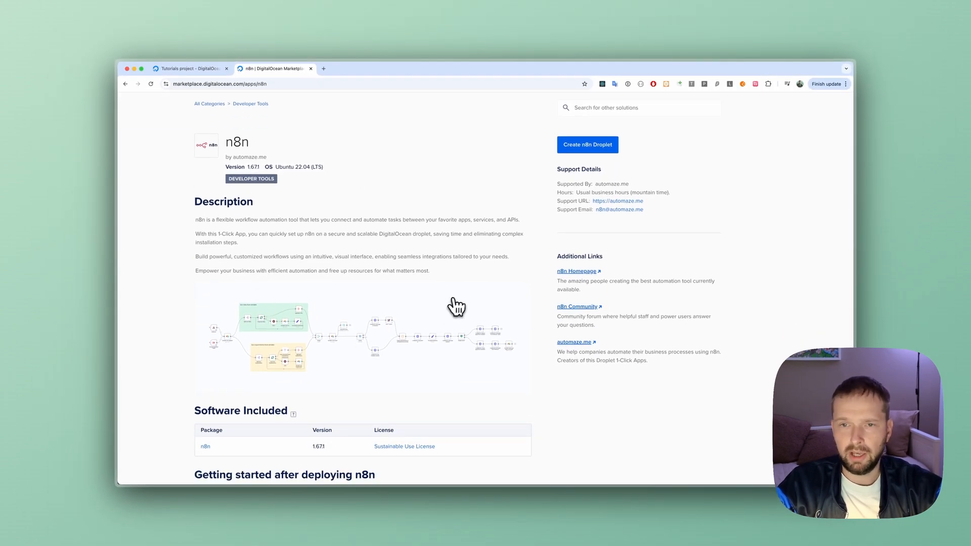
scroll(457, 307, "up", 2)
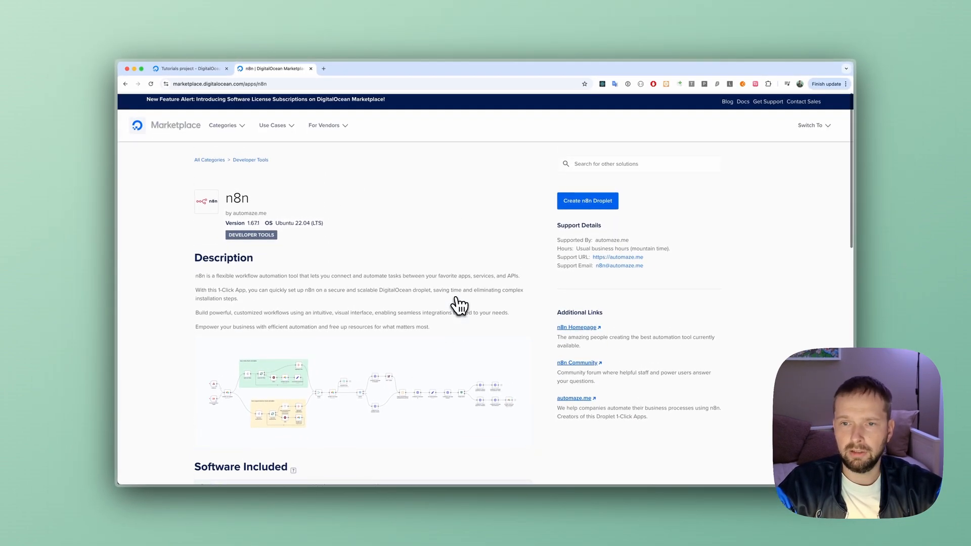
left_click(588, 201)
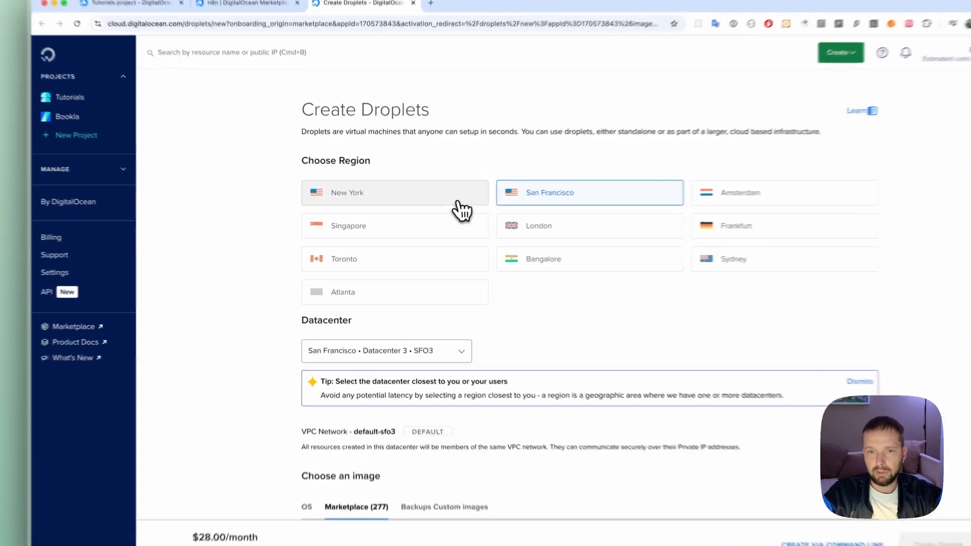
left_click(428, 210)
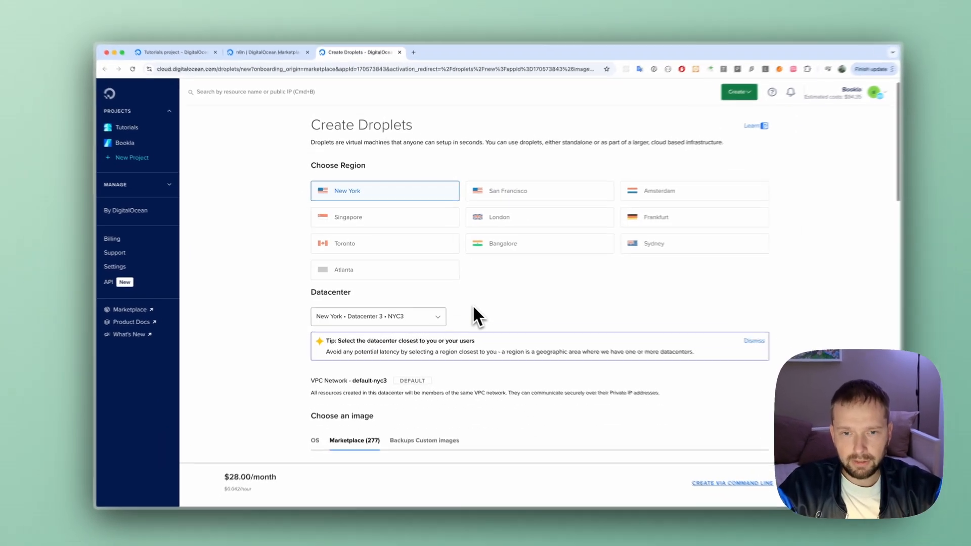
- Choose the Regular SSD CPU option and the $12/mo plan with 2 GB, 1 CPU and a 50 GB SSD disk
scroll(498, 337, "down", 4)
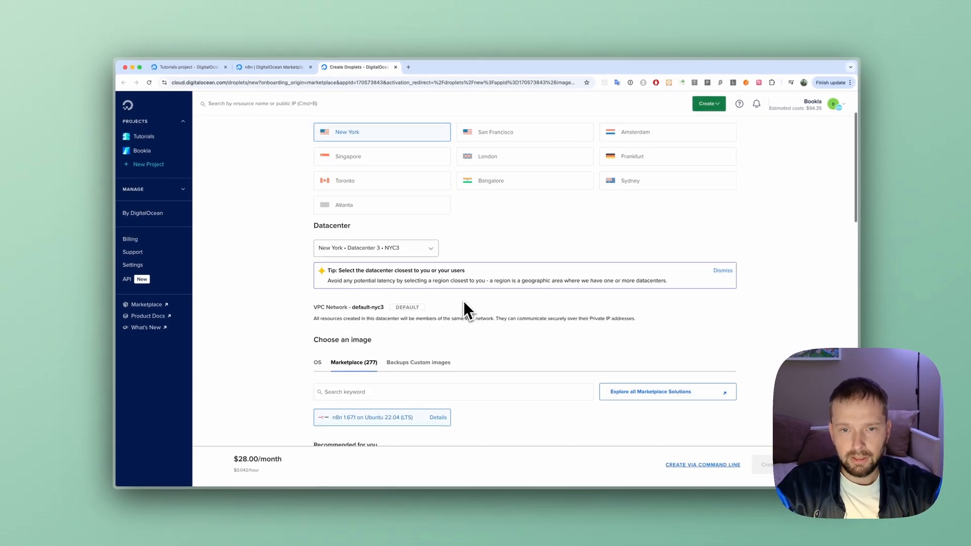
scroll(502, 297, "down", 2)
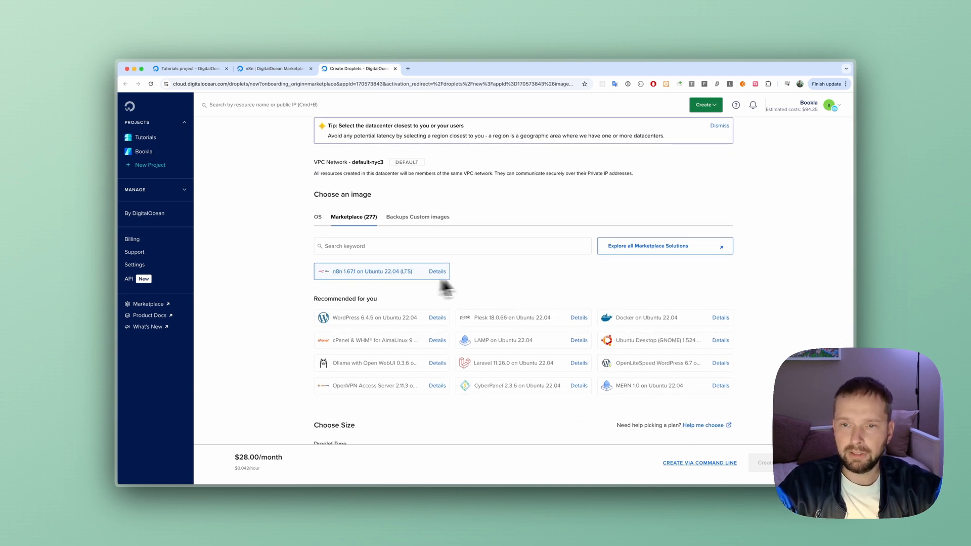
scroll(527, 269, "down", 2)
scroll(527, 271, "down", 5)
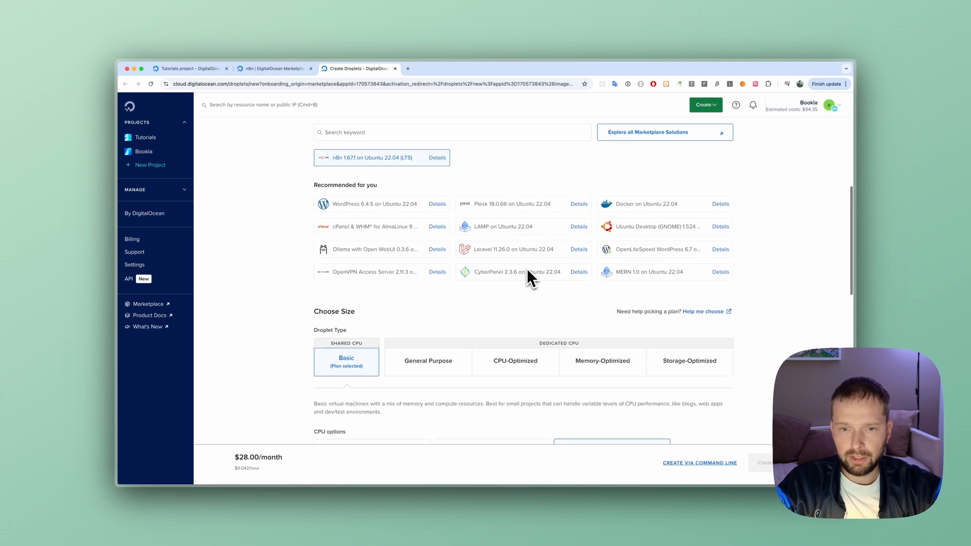
scroll(502, 278, "down", 1)
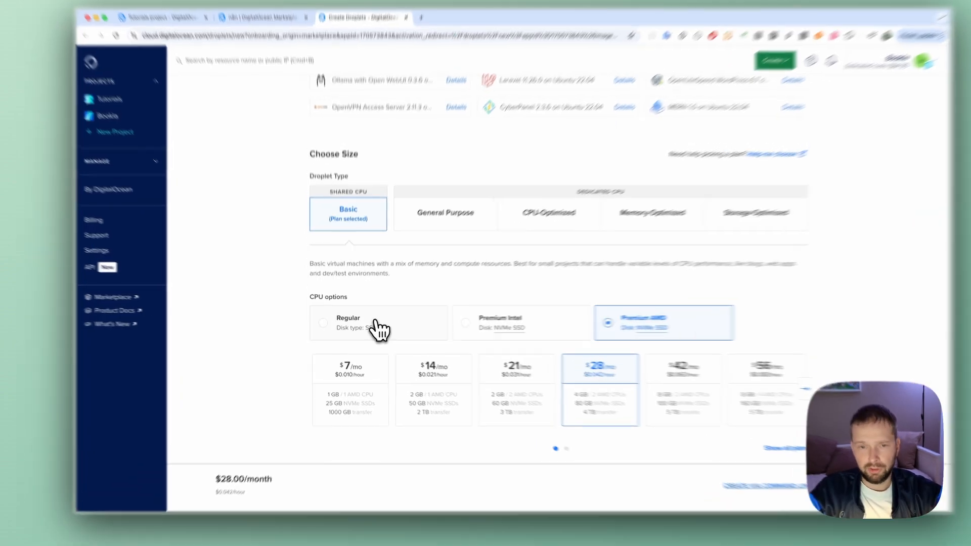
left_click(373, 330)
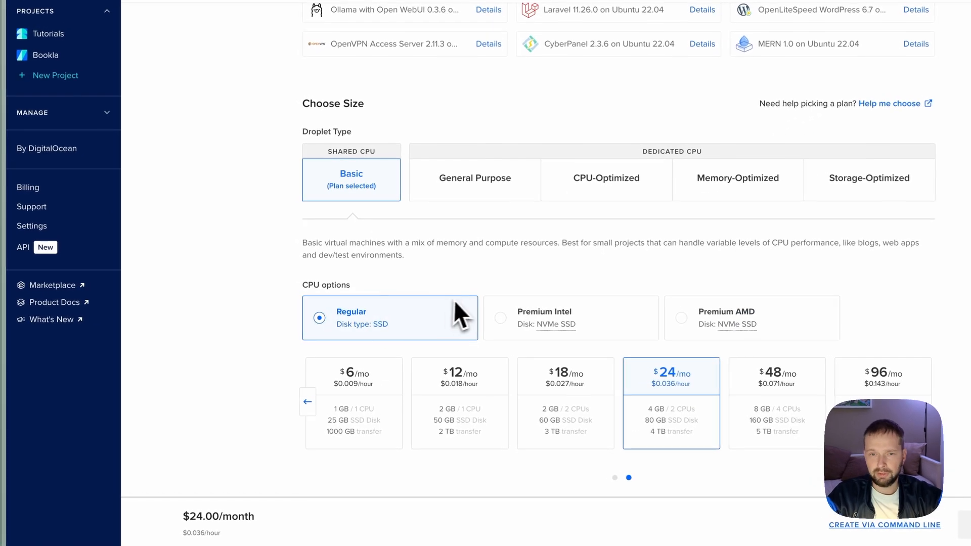
scroll(499, 284, "down", 1)
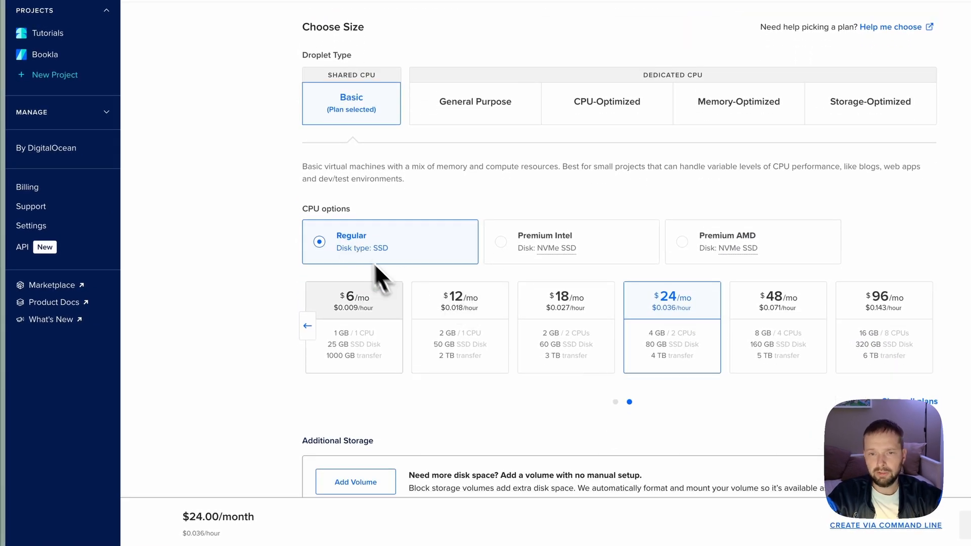
left_click(466, 306)
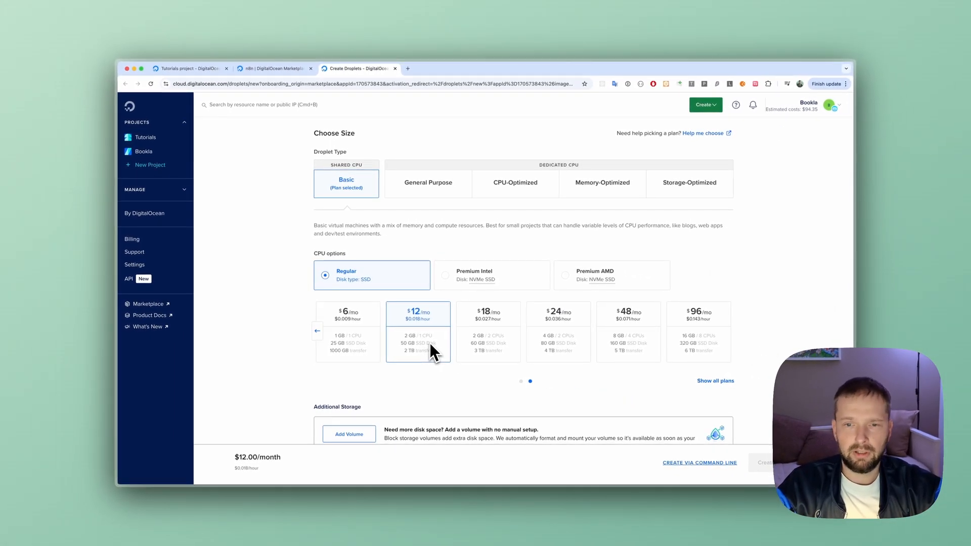
- Keep SSH Key as the authentication method and select the last existing key in the list
scroll(431, 343, "down", 1)
scroll(448, 338, "down", 3)
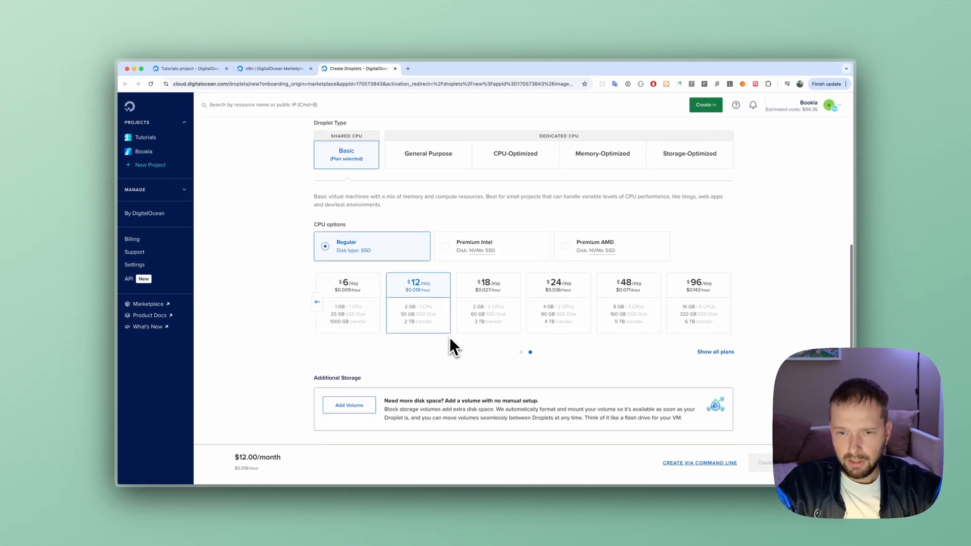
scroll(450, 338, "down", 8)
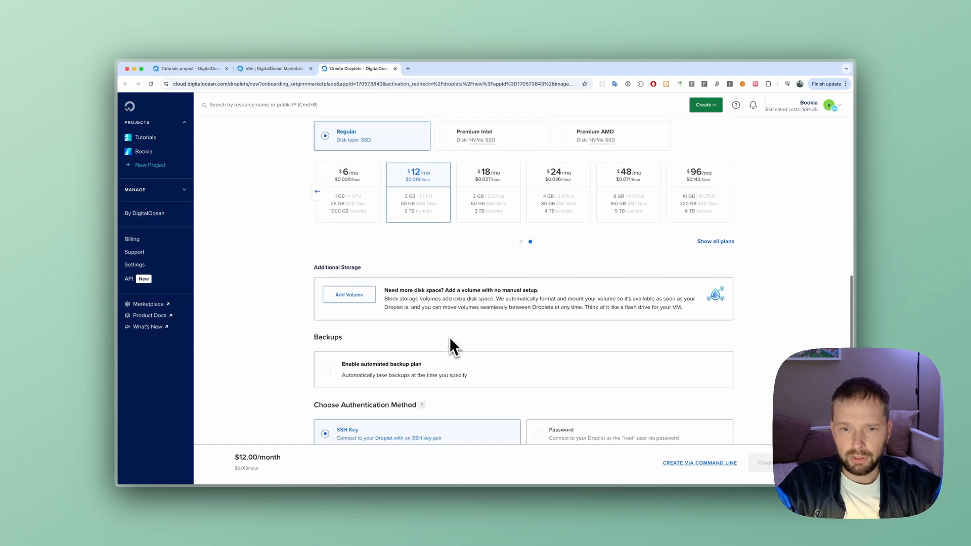
scroll(450, 338, "up", 2)
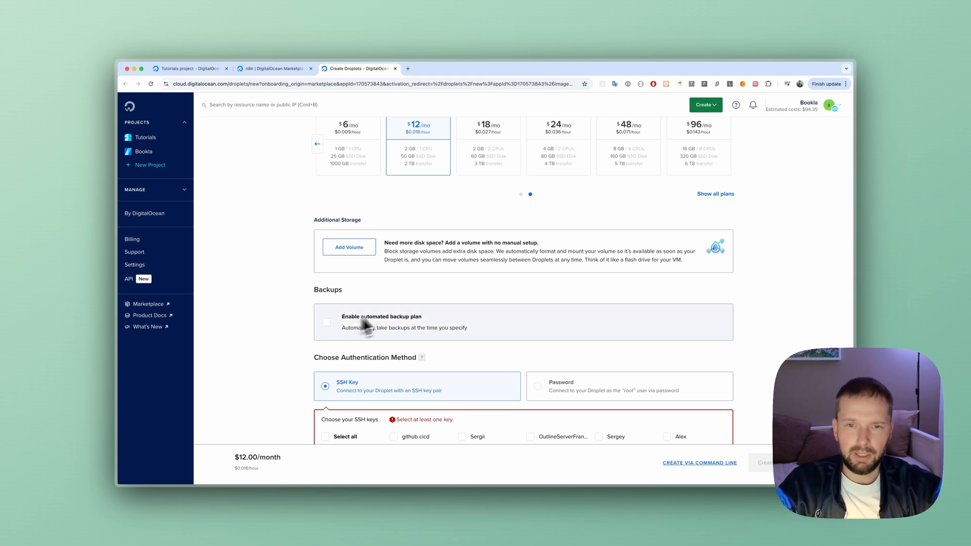
scroll(364, 316, "up", 1)
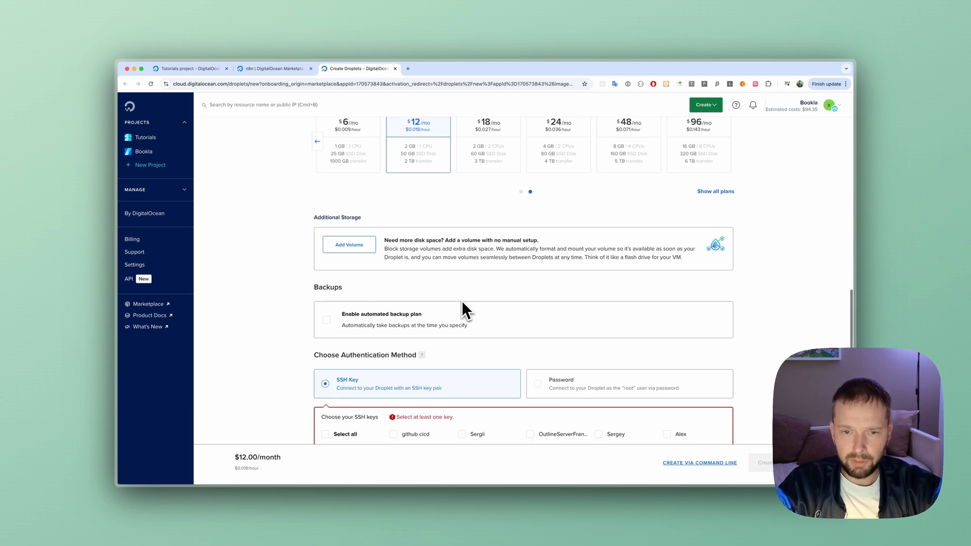
scroll(463, 304, "down", 3)
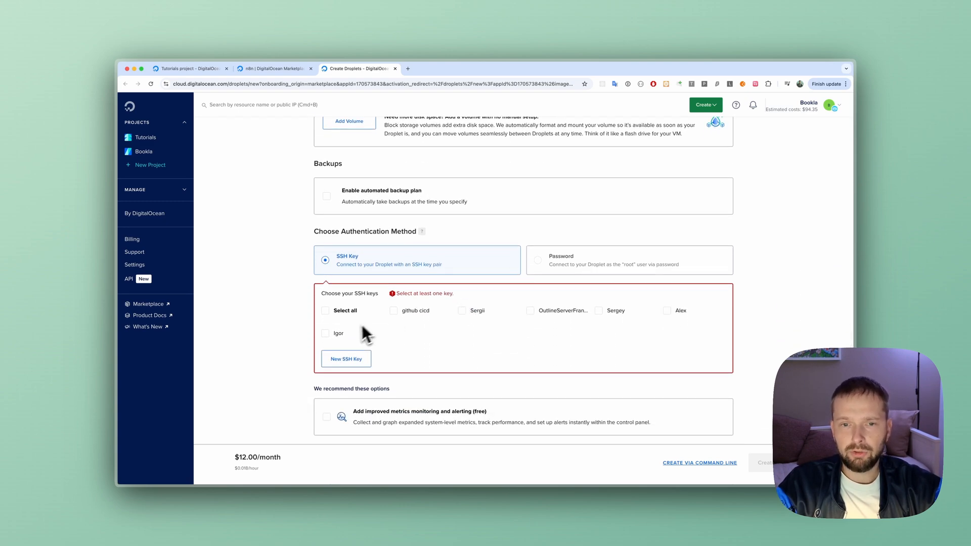
left_click(363, 327)
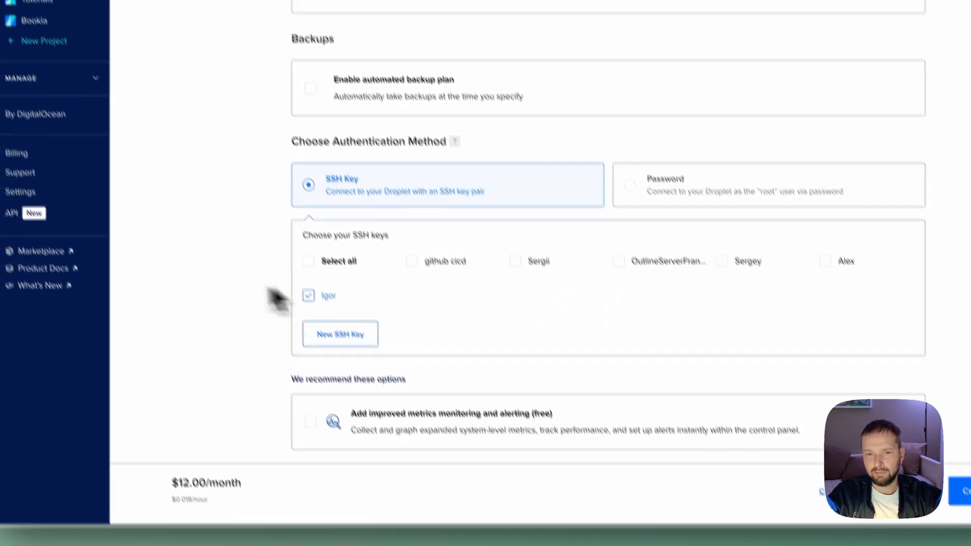
- Open the form for adding a new SSH key, review its key pair instructions, and close it without adding one
scroll(242, 208, "down", 1)
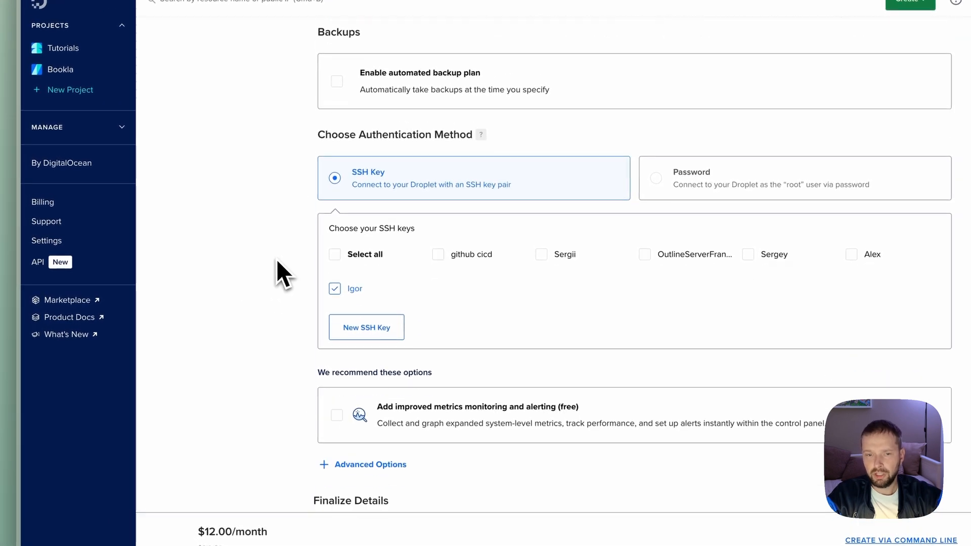
scroll(276, 259, "down", 1)
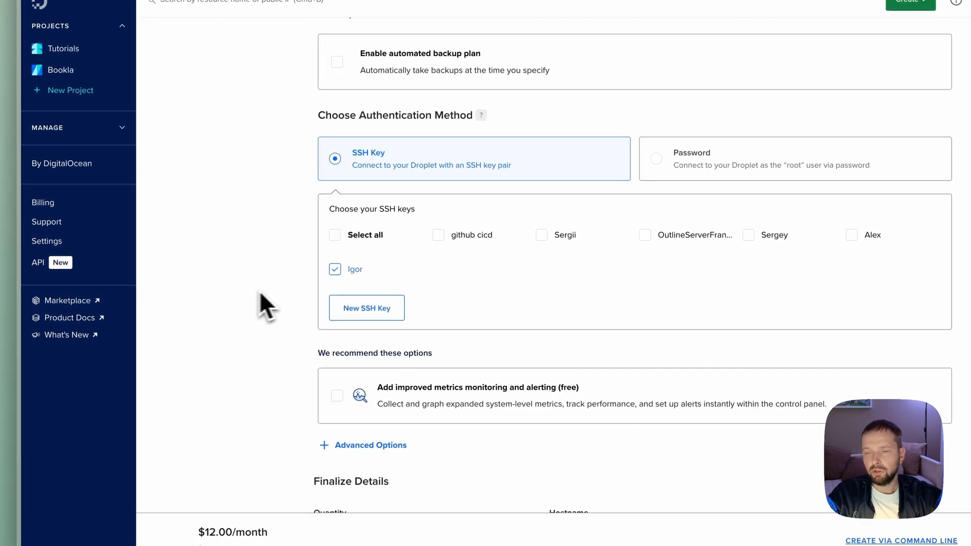
left_click(376, 313)
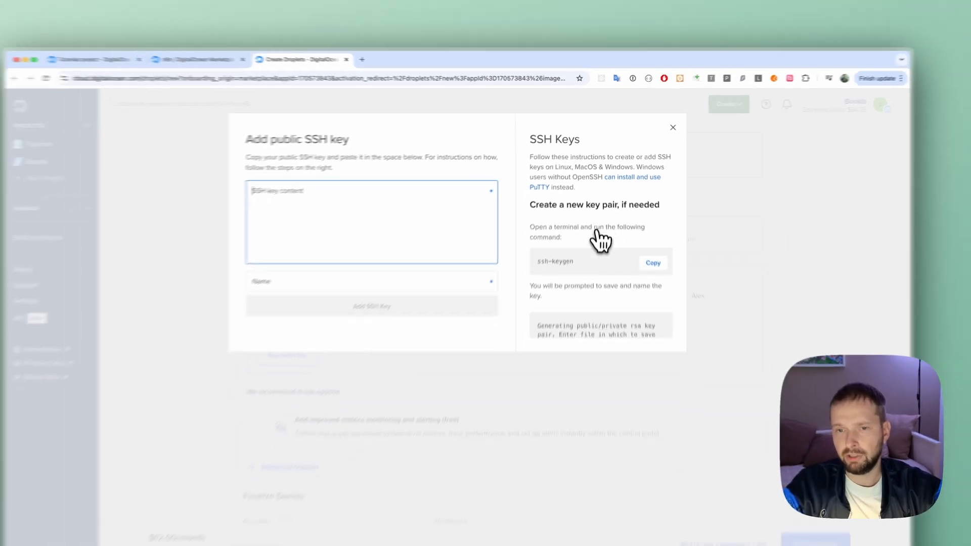
scroll(601, 240, "down", 10)
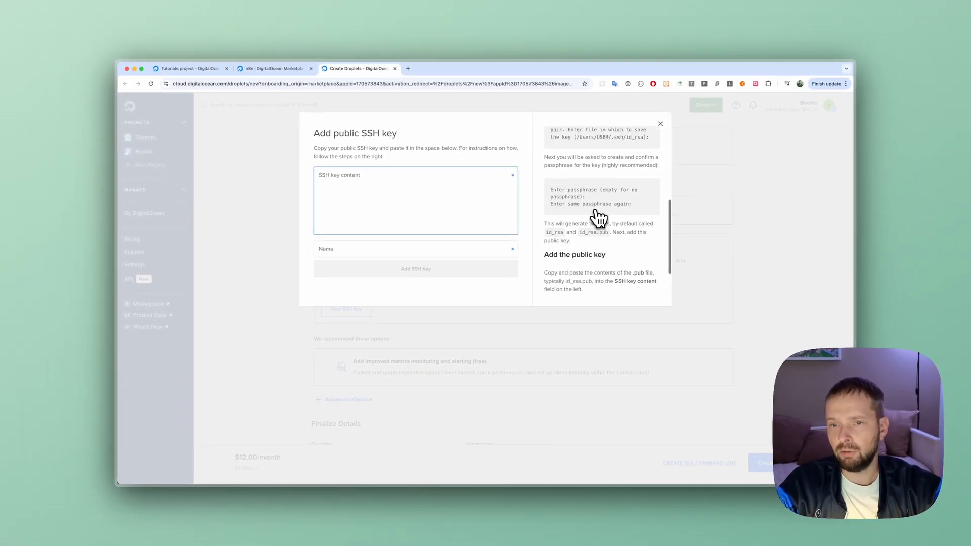
scroll(599, 217, "up", 10)
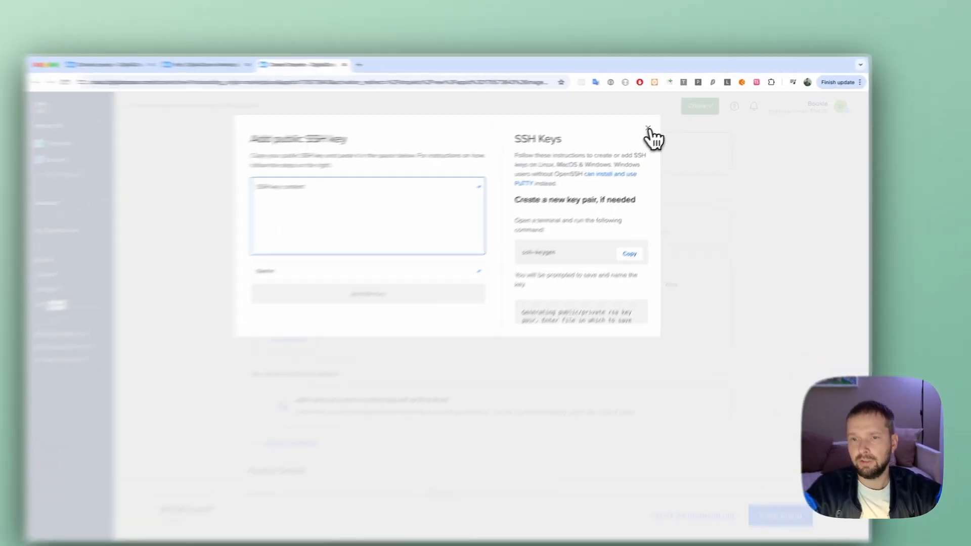
left_click(660, 124)
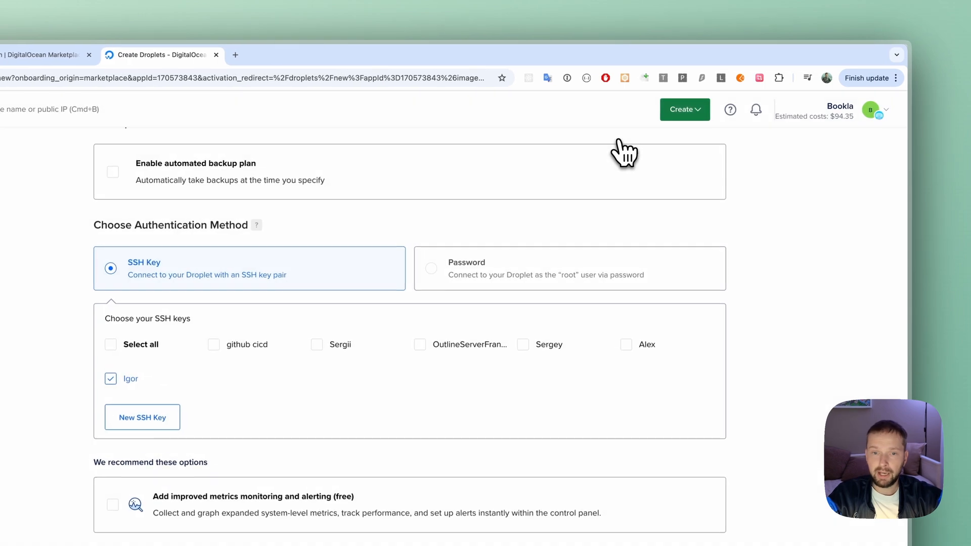
- Set the Droplet's hostname to n8n and create it in the Tutorials project
scroll(685, 314, "down", 5)
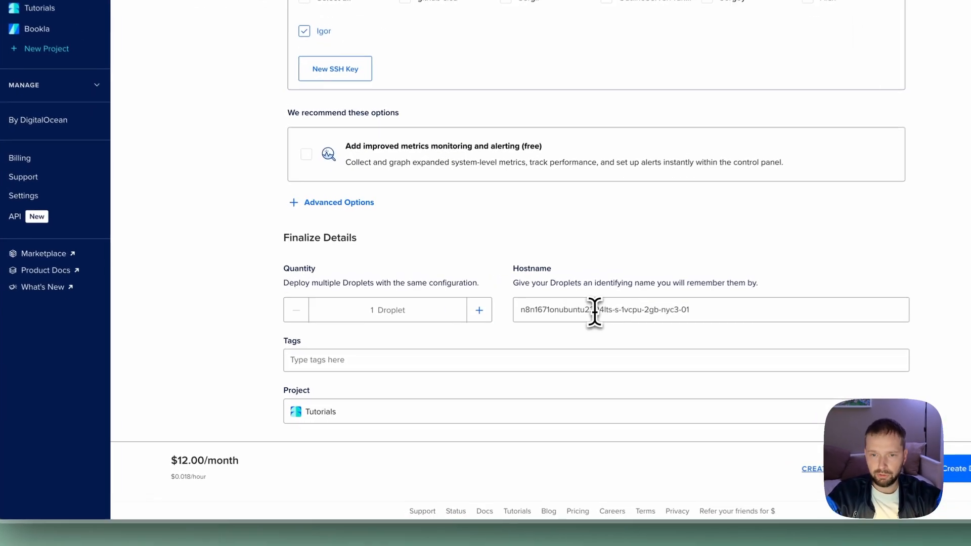
triple_click(548, 333)
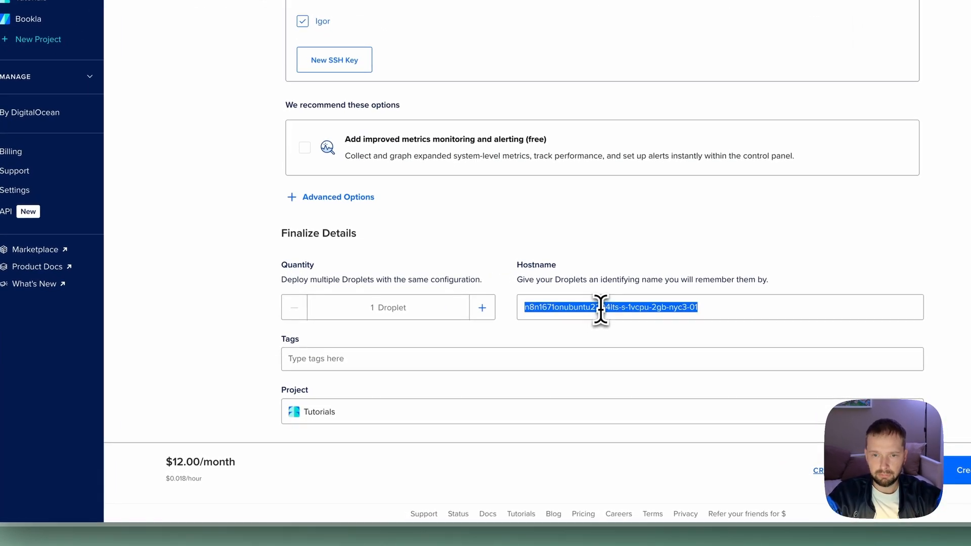
type("n8n")
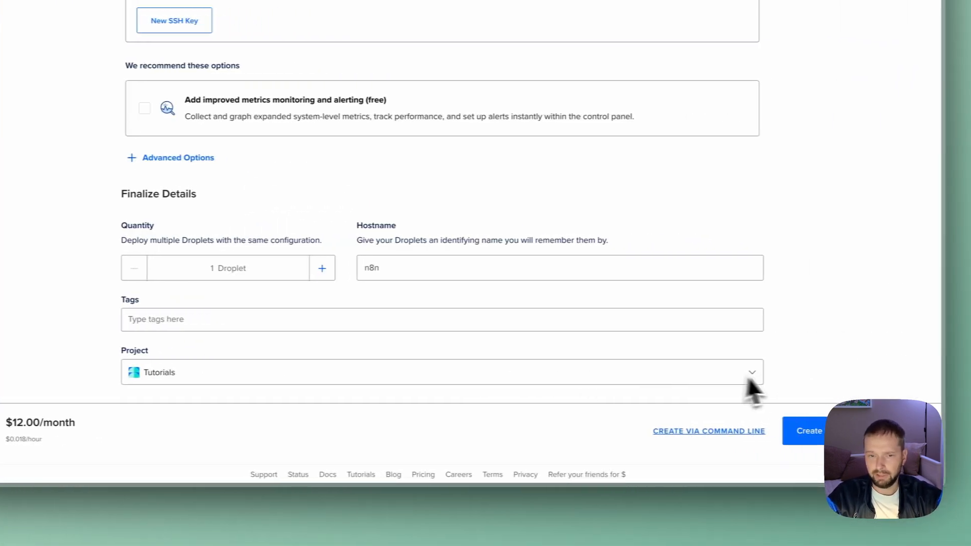
left_click(805, 435)
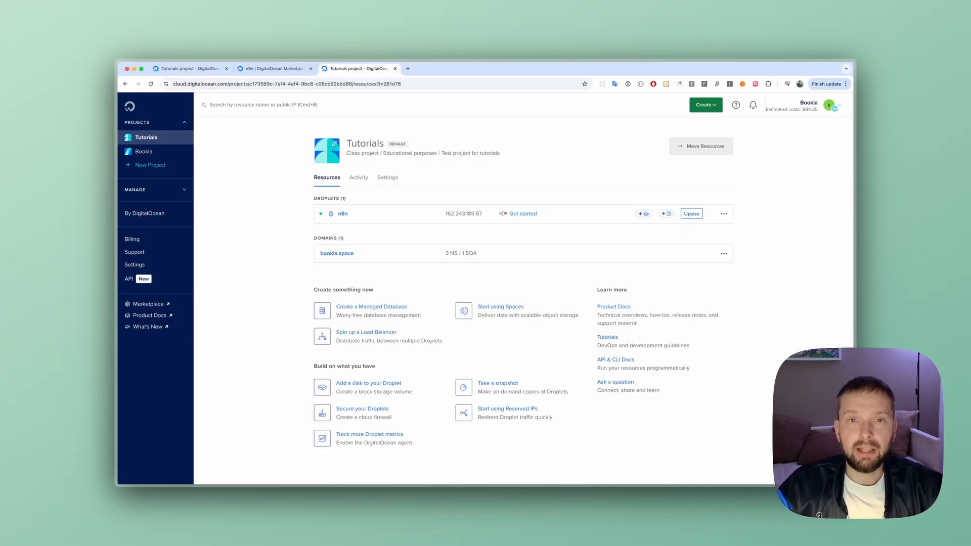
- Open the get started instructions for the n8n Droplet to read its setup requirements
scroll(457, 276, "down", 1)
scroll(457, 276, "up", 1)
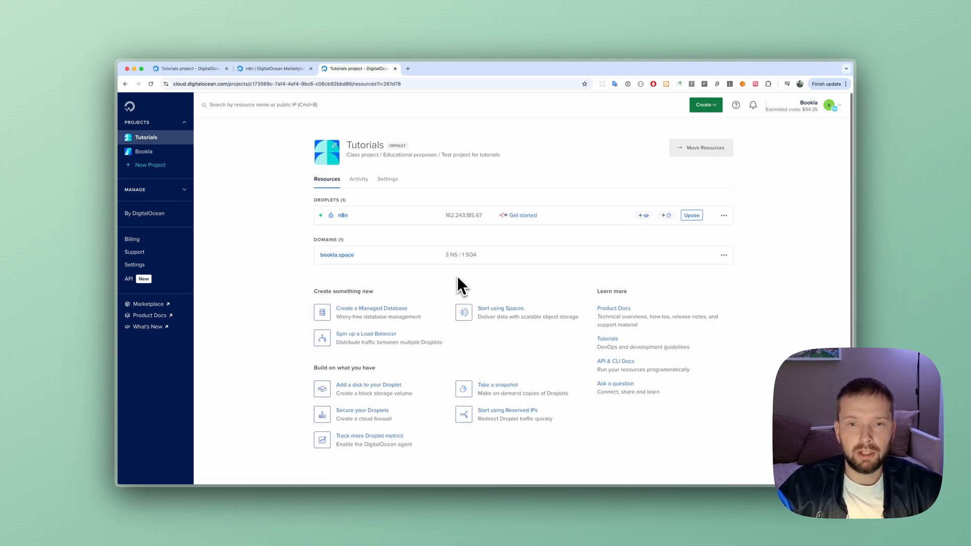
scroll(458, 277, "down", 1)
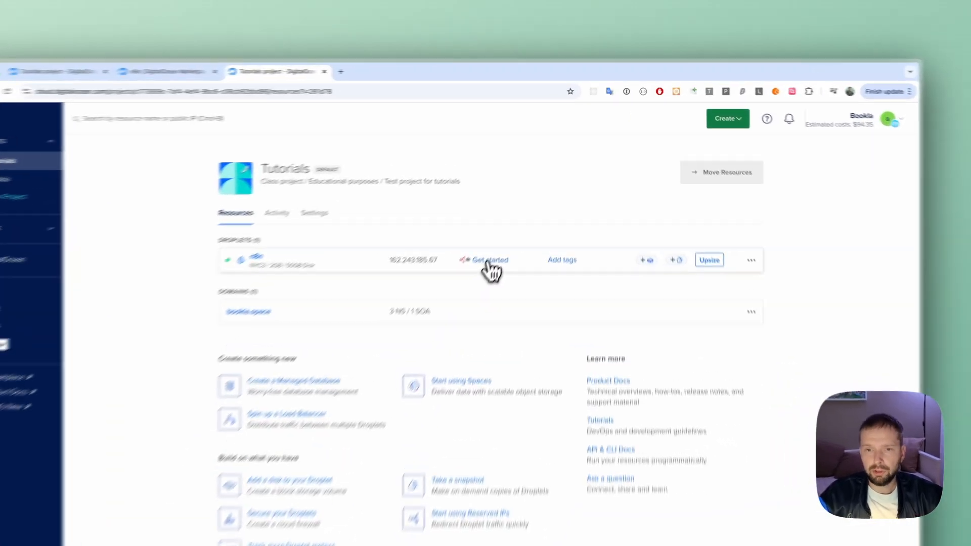
left_click(524, 215)
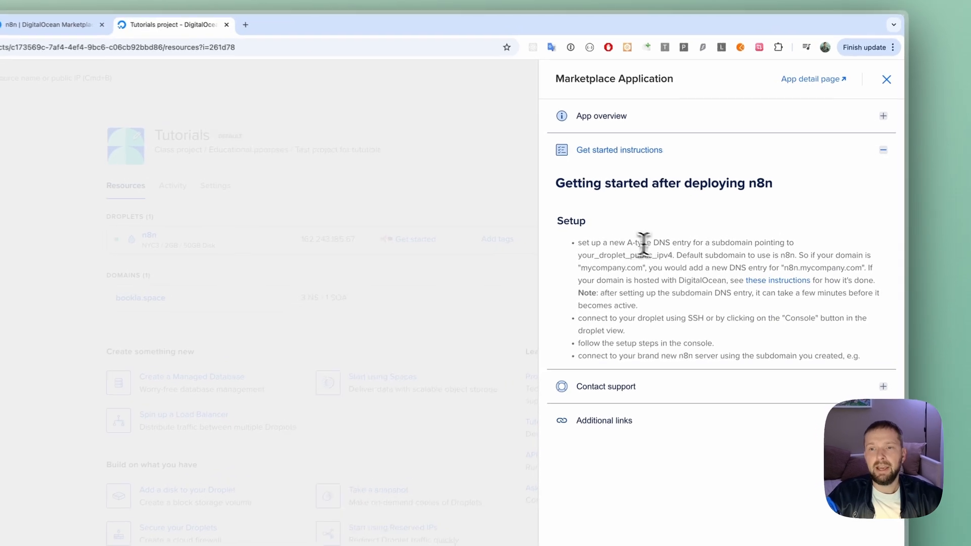
- Review the A-type DNS entry requirement in the n8n setup instructions and close the instructions
left_click_drag(668, 246, 644, 246)
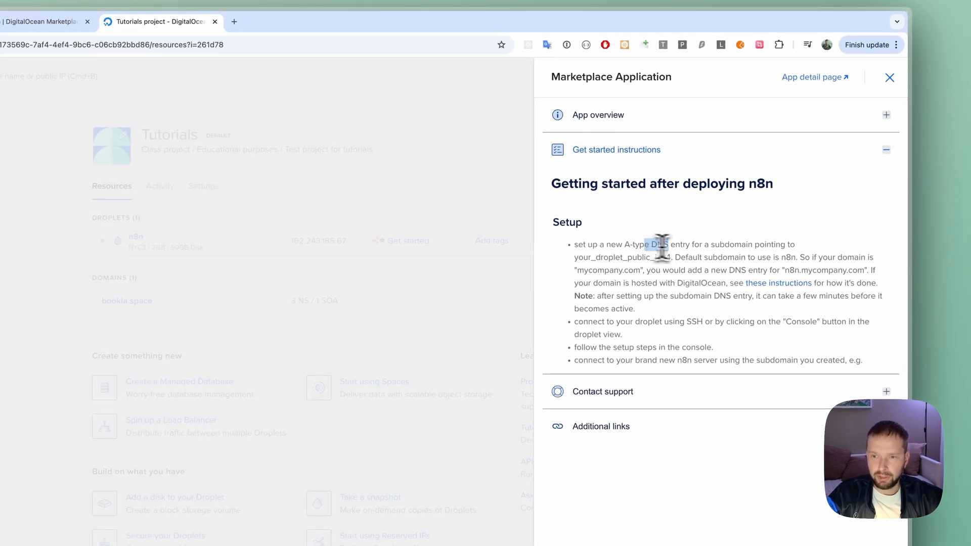
left_click(662, 247)
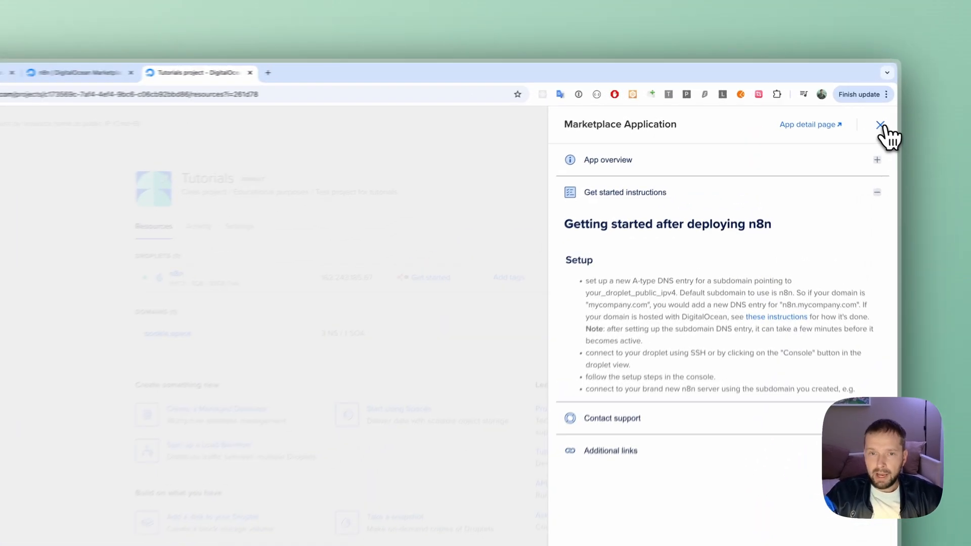
left_click(881, 125)
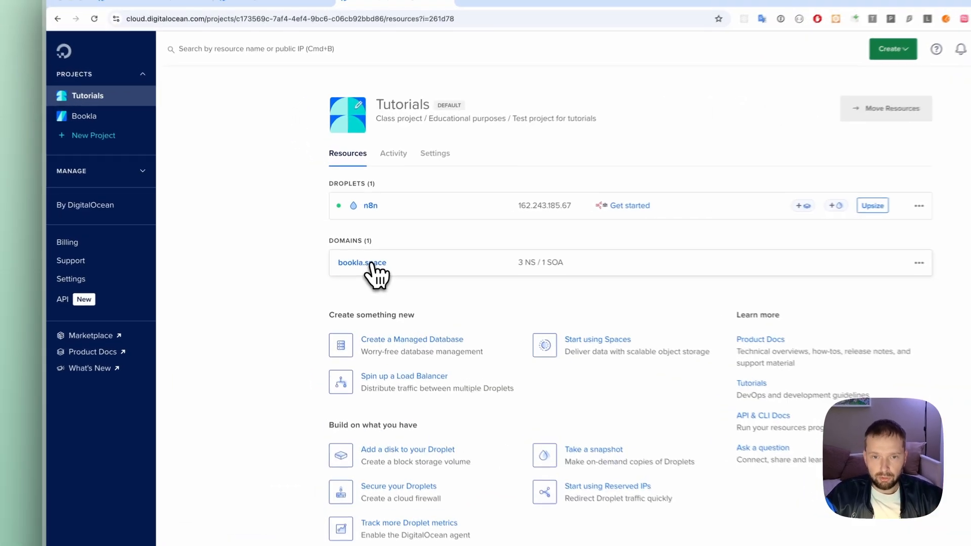
- Create an A record for the bookla.space domain with hostname n8n, directed to the n8n Droplet
left_click(372, 264)
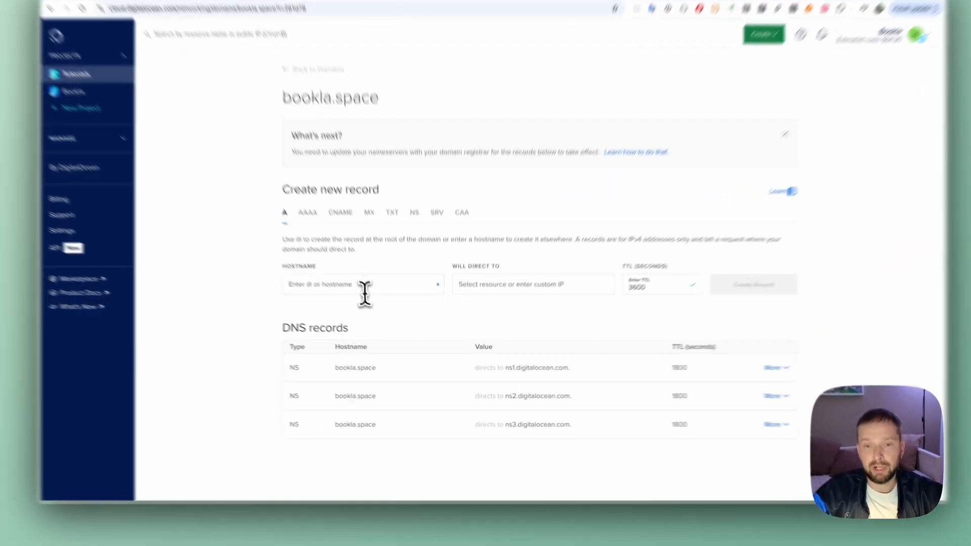
left_click(381, 311)
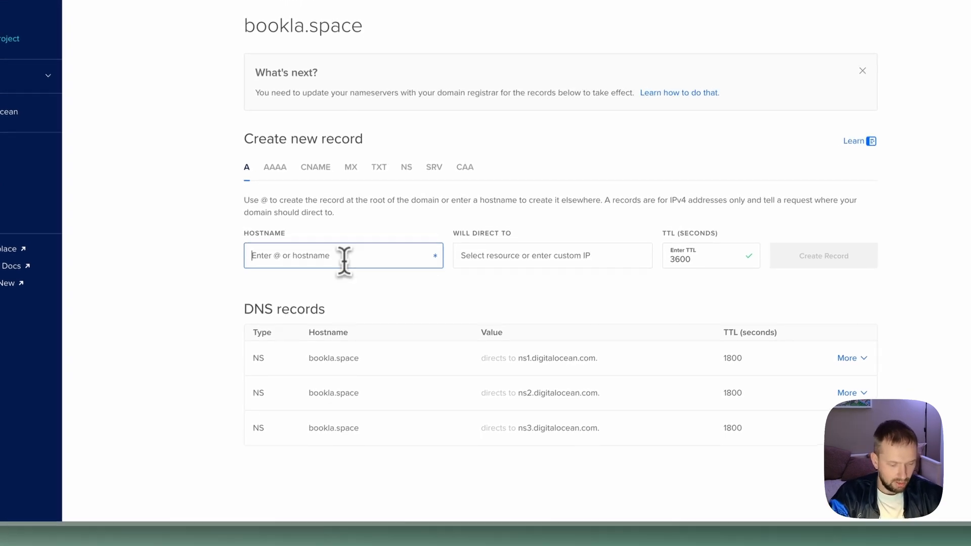
type("n8n")
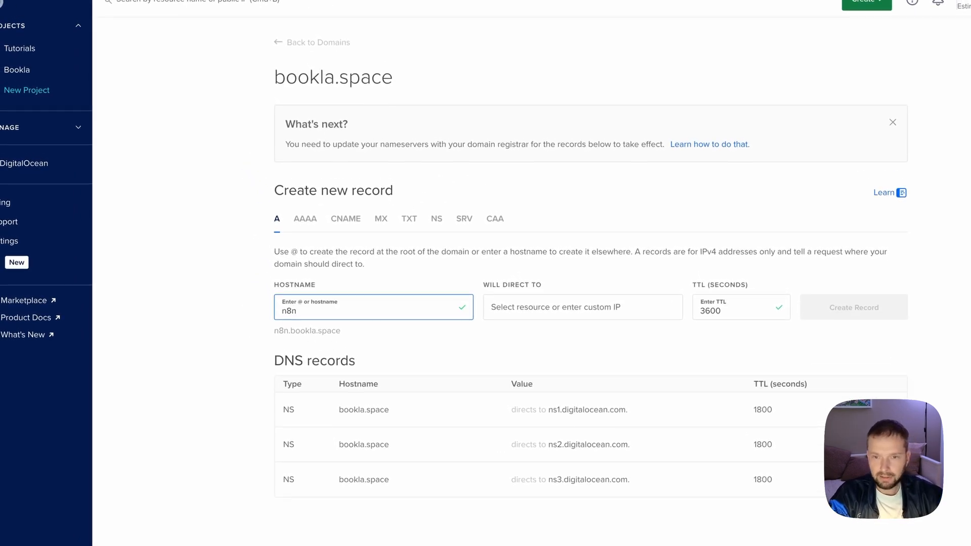
left_click(575, 332)
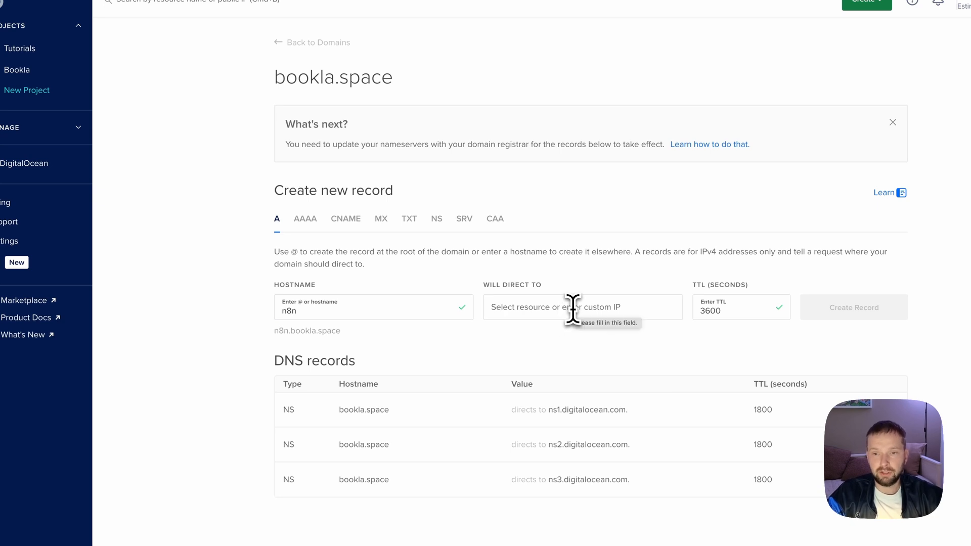
left_click(574, 310)
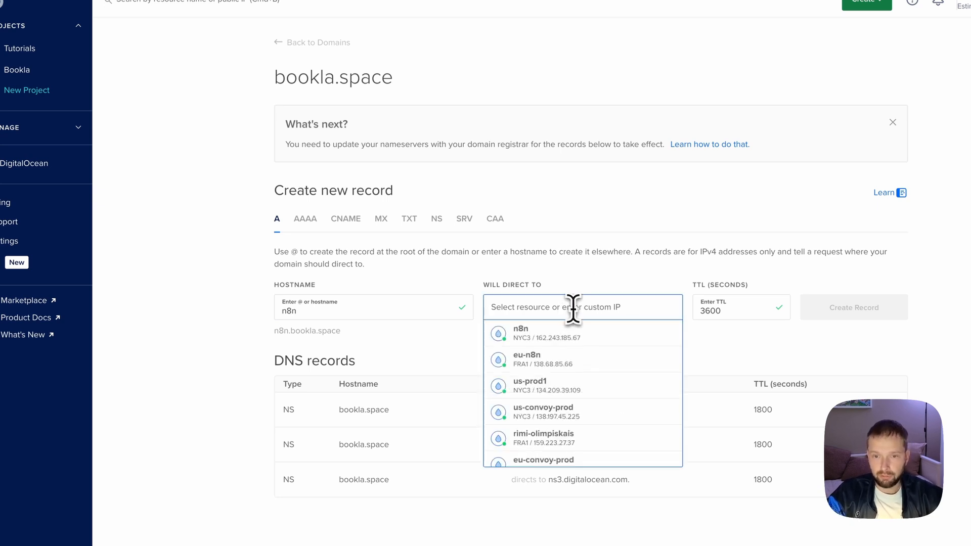
left_click(529, 332)
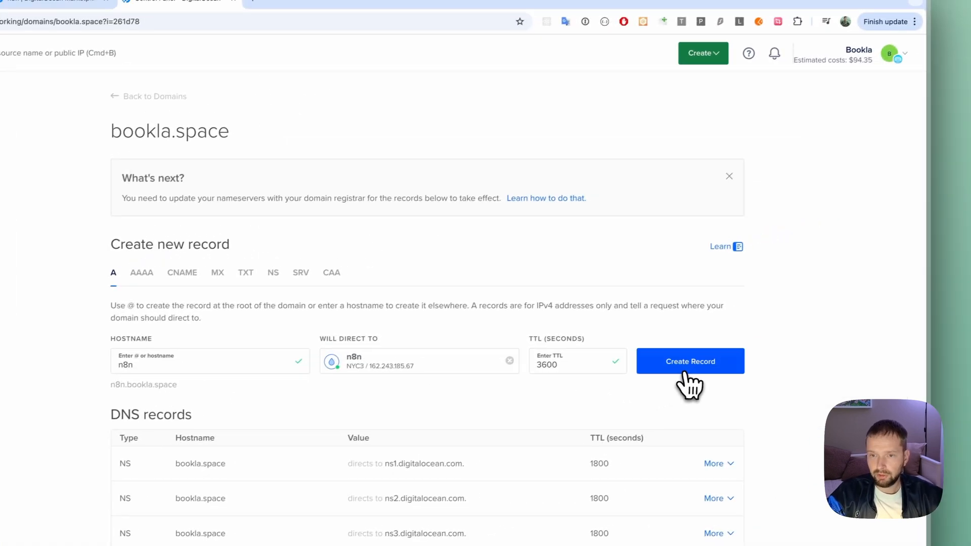
left_click(684, 374)
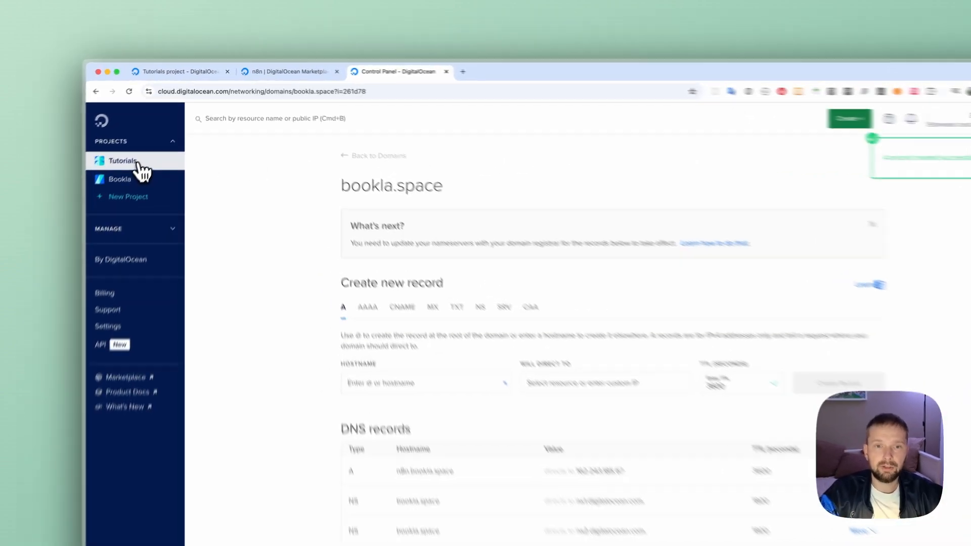
left_click(143, 137)
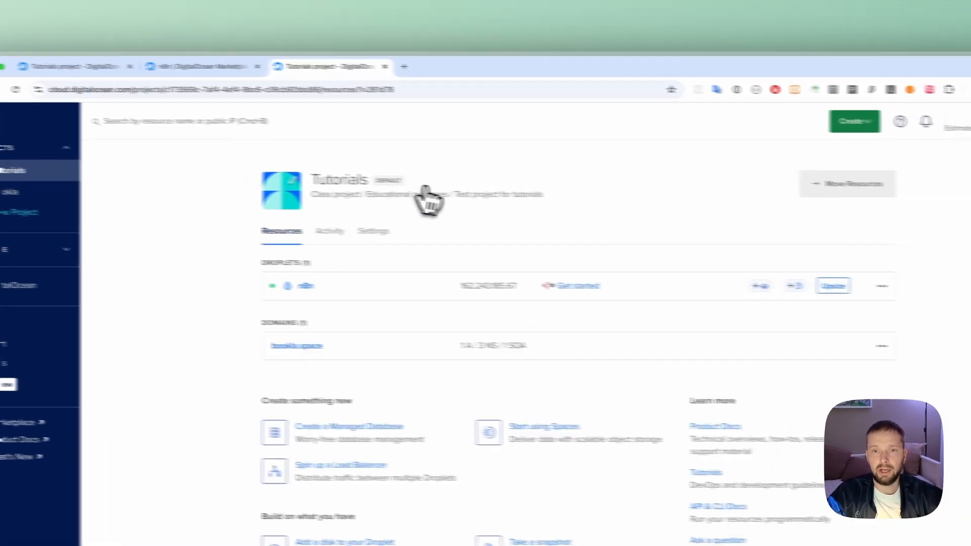
left_click(585, 286)
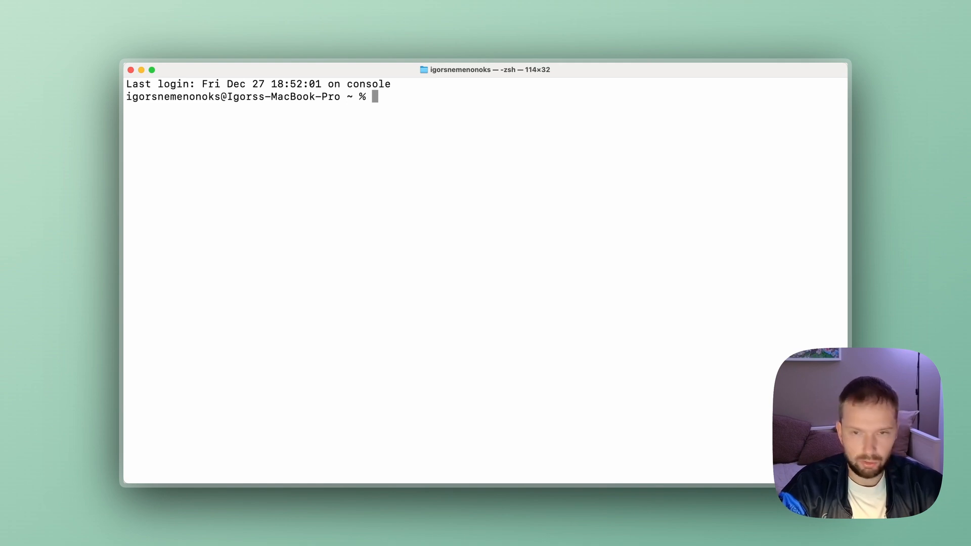
type("ssh ")
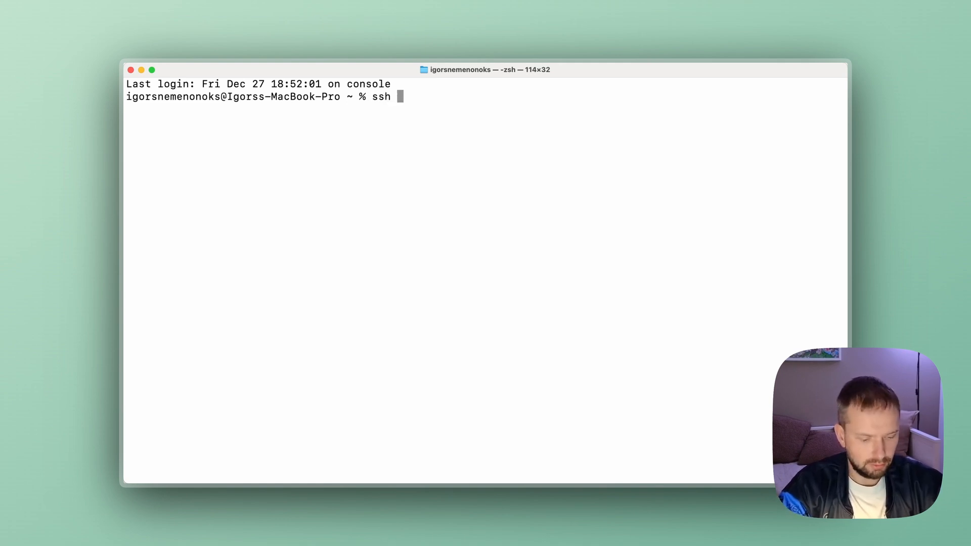
type("root@")
type("162.243.185.67")
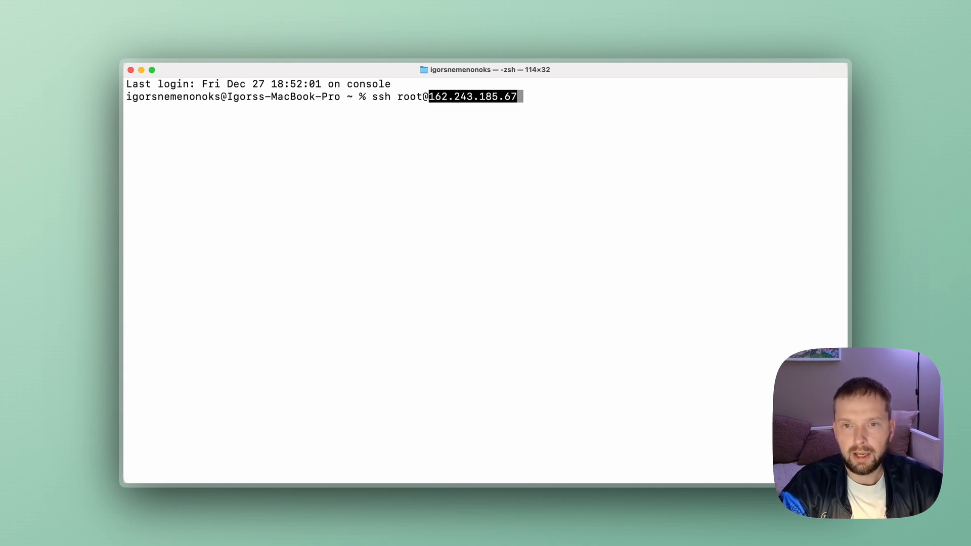
key("Right")
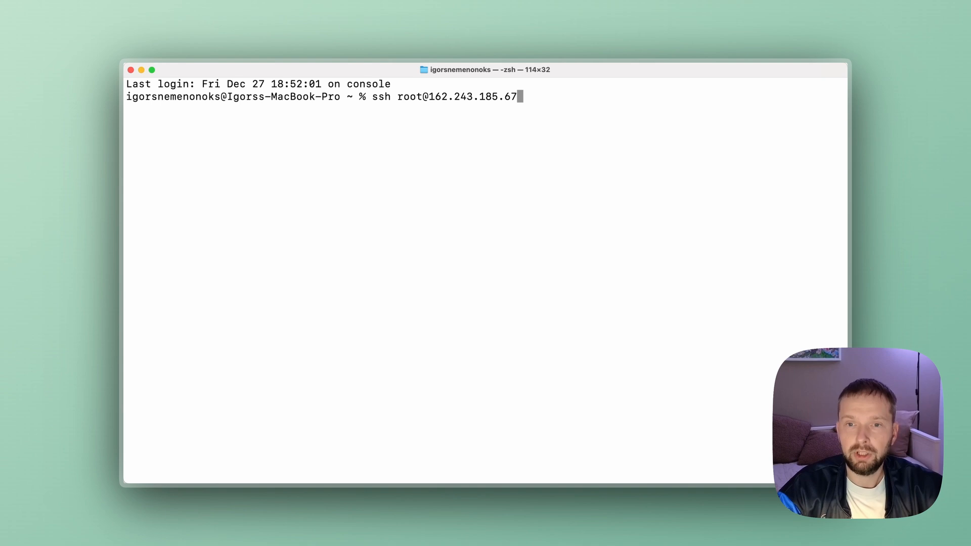
key("Return")
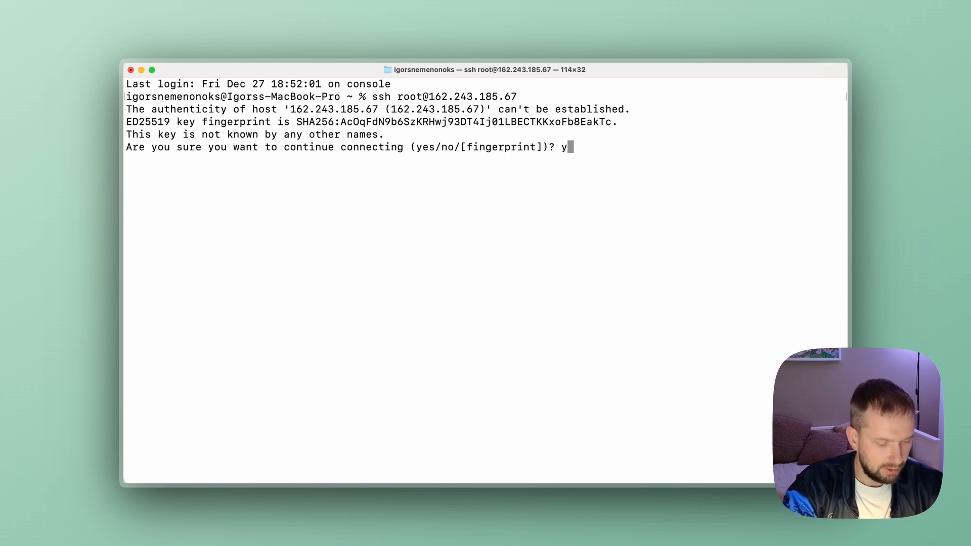
key("Return")
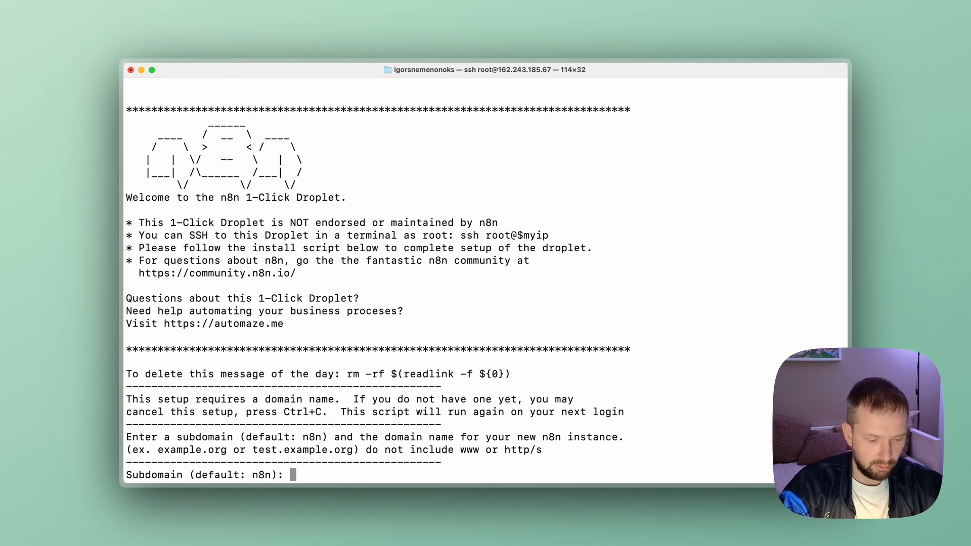
- Answer the n8n setup script with subdomain n8n, domain bookla.space, the Let's Encrypt contact email and n for timezone configuration
key("Return")
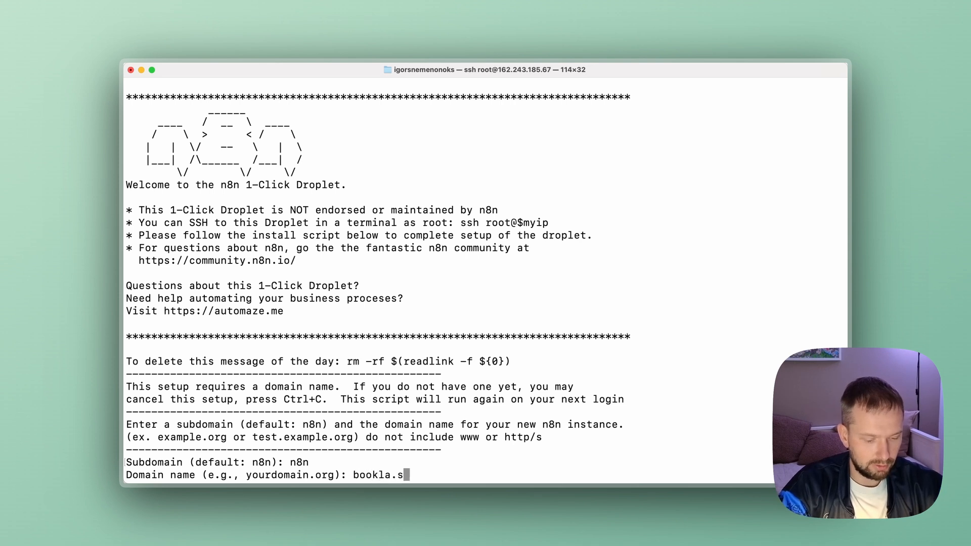
key("Return")
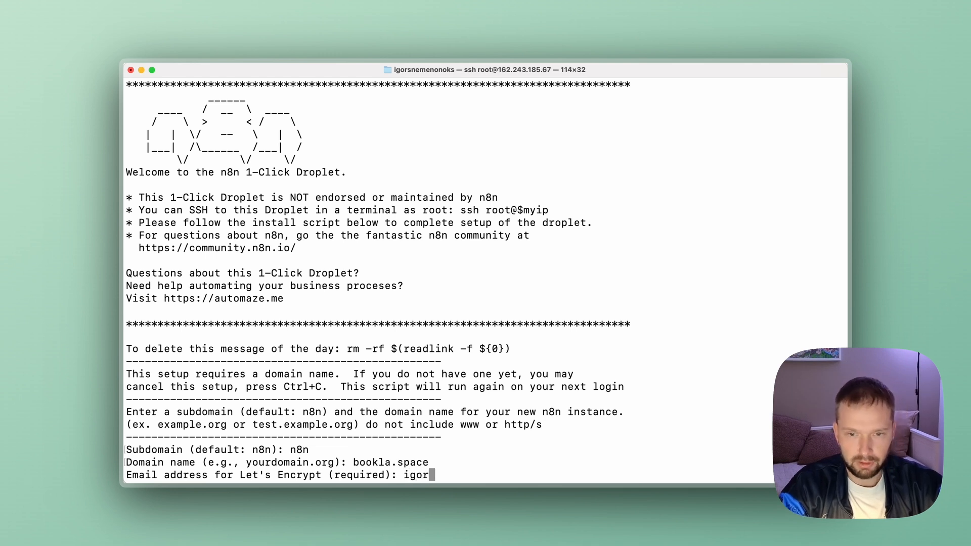
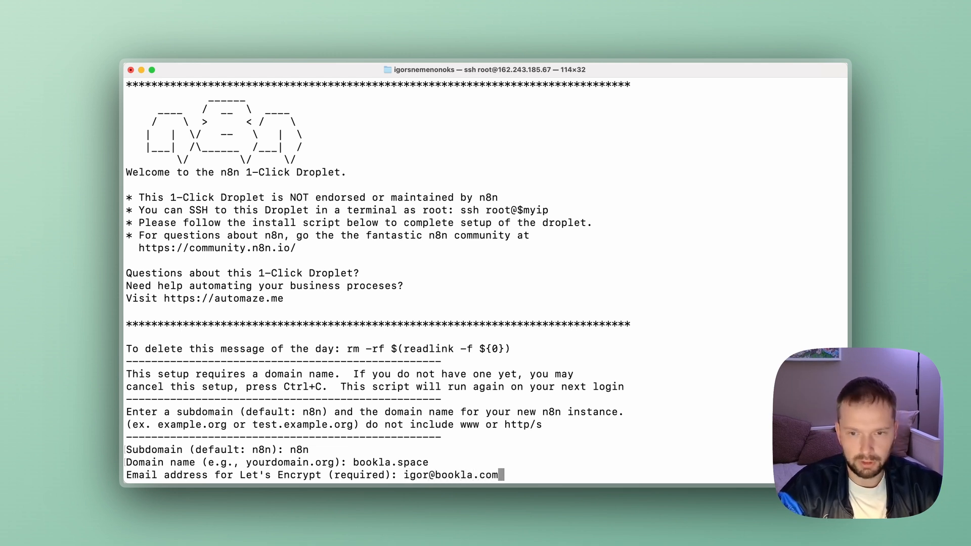
key("Return")
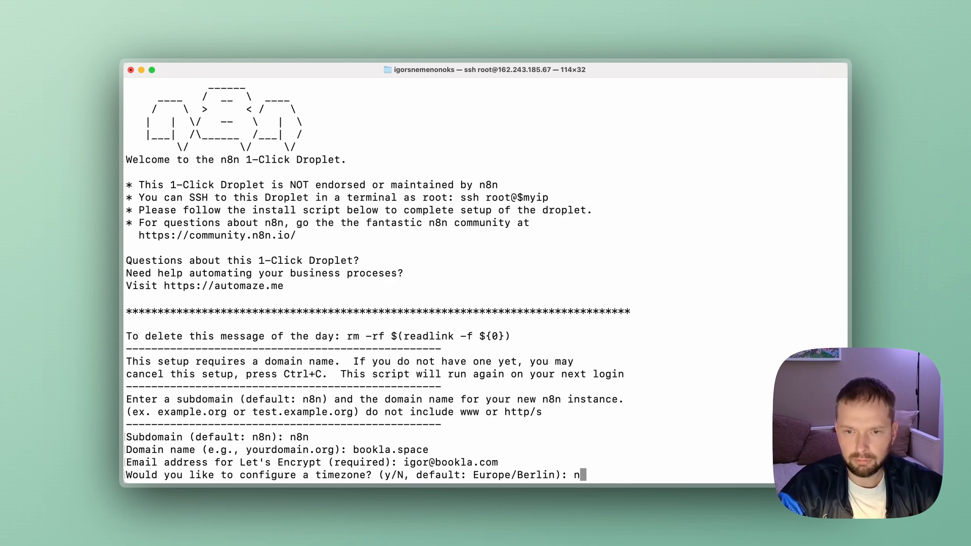
type("n")
key("Return")
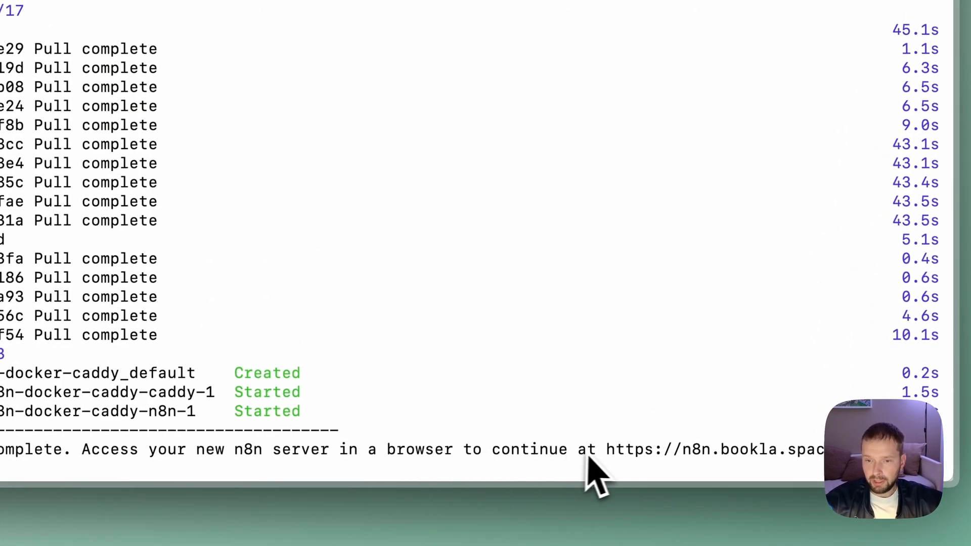
left_click_drag(609, 451, 835, 460)
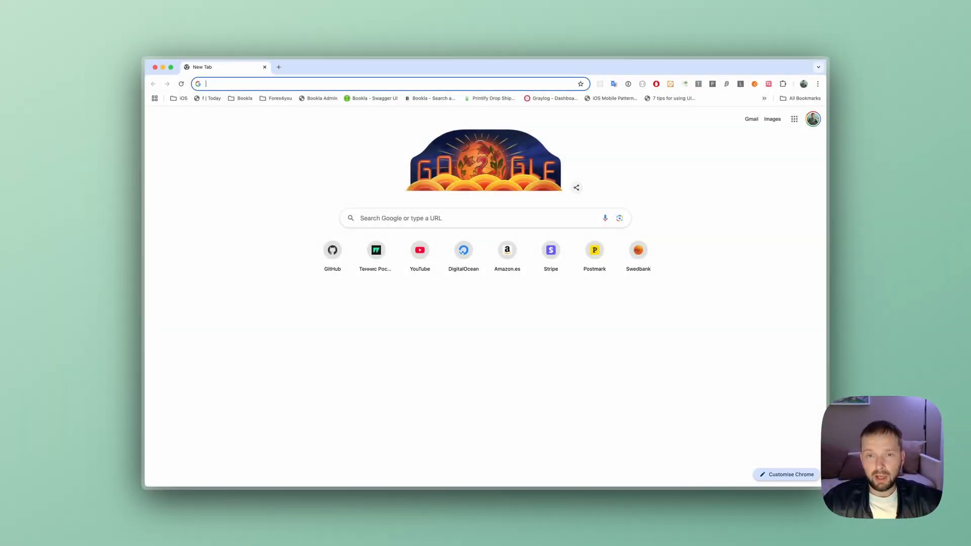
type("https://n8n.bookla.space")
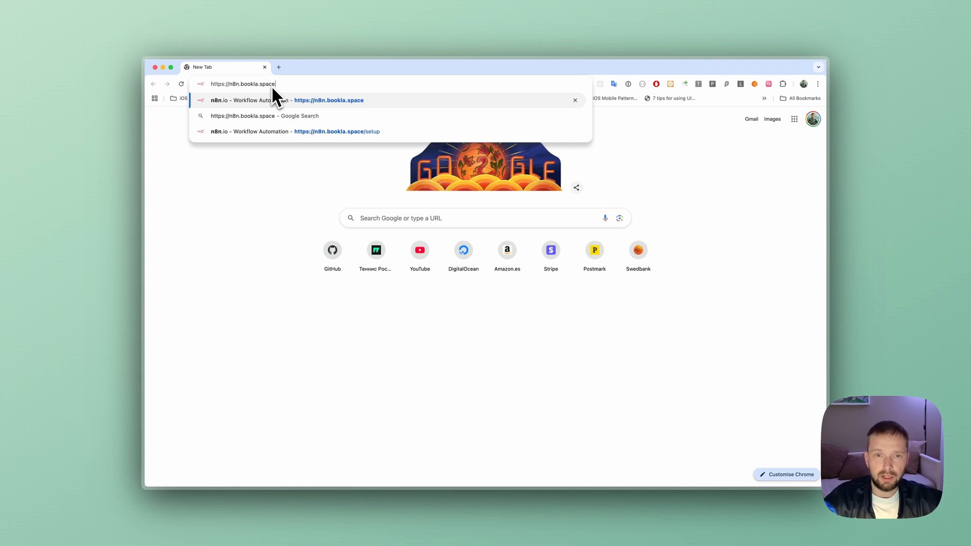
key("Return")
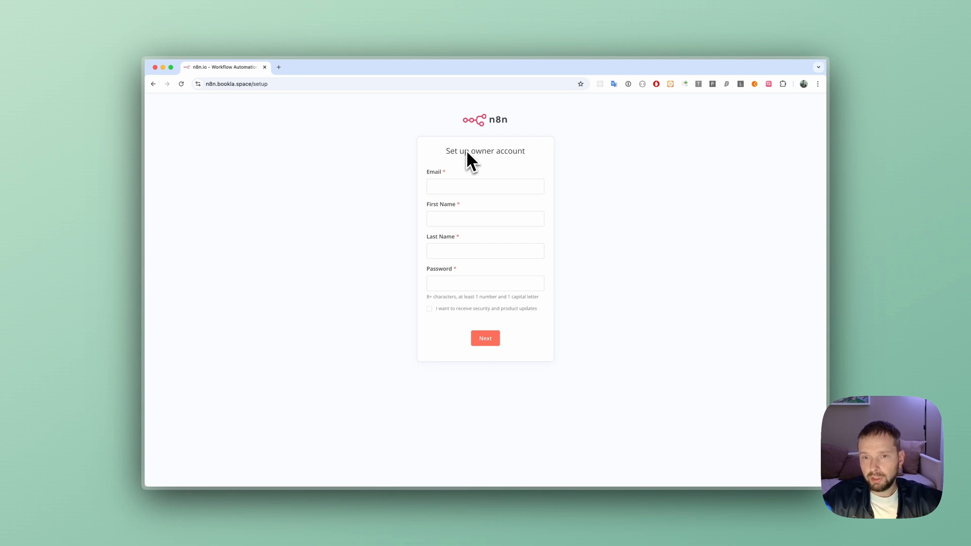
- Fill in the owner account's email, first name and last name on the n8n setup form
left_click(455, 185)
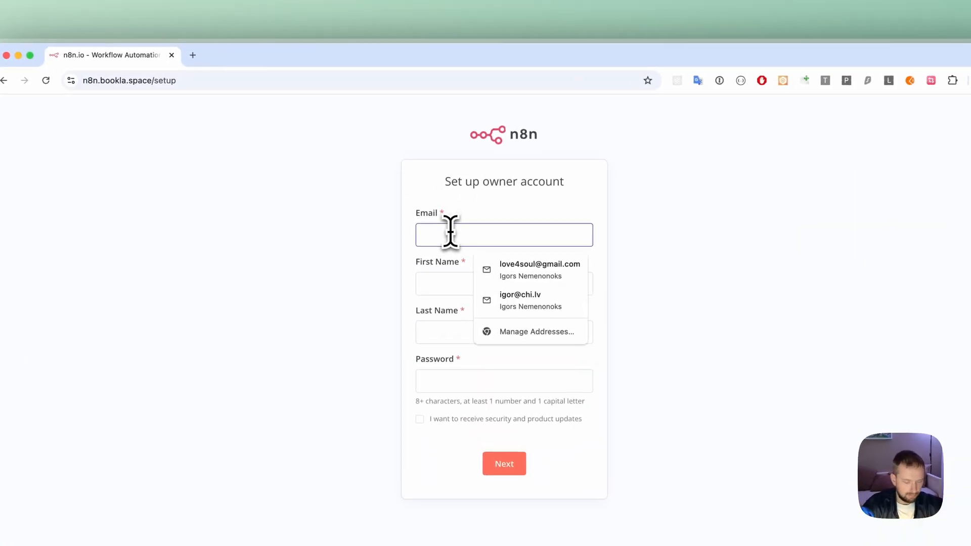
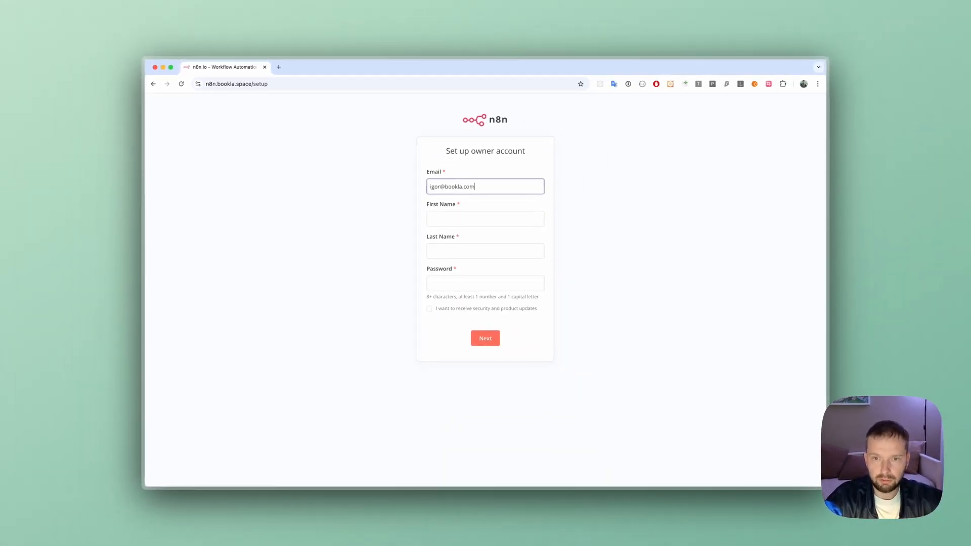
key("Tab")
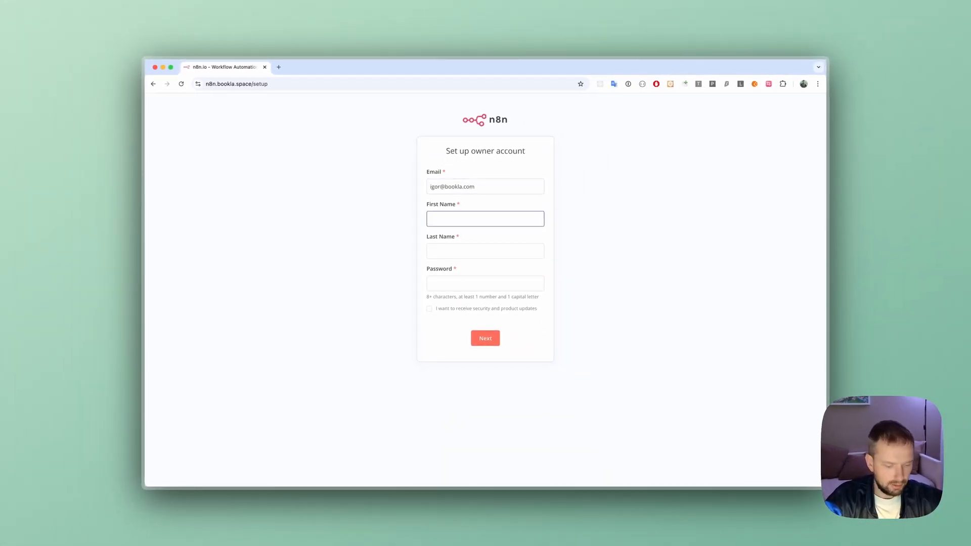
type("Igors")
key("Tab")
type("Nem")
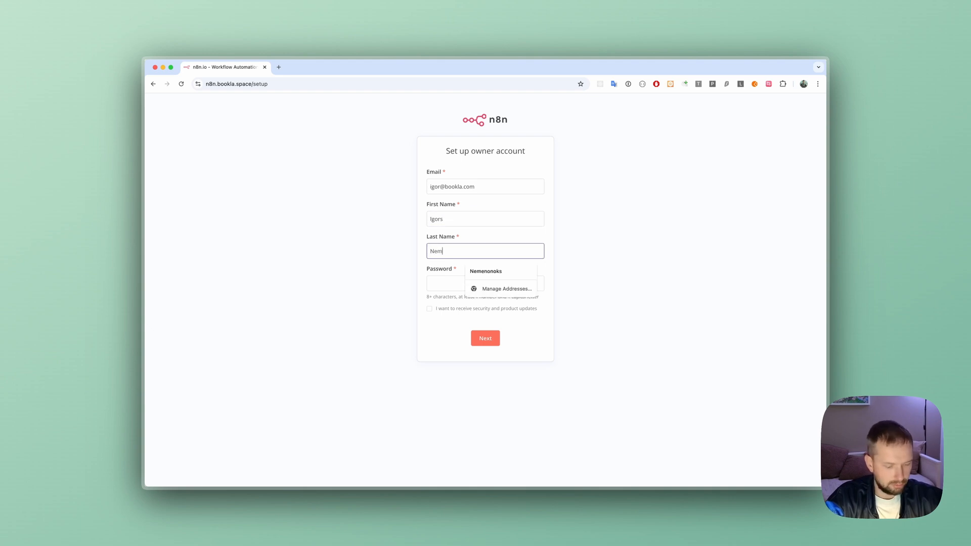
key("Tab")
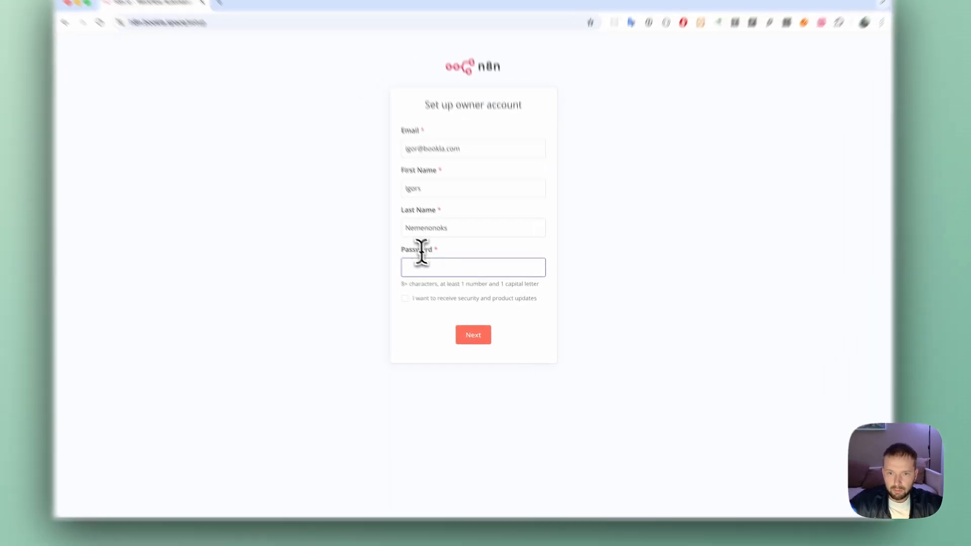
- Use the suggested strong password for the owner account, opt in to security and product updates, and submit the form
left_click(446, 282)
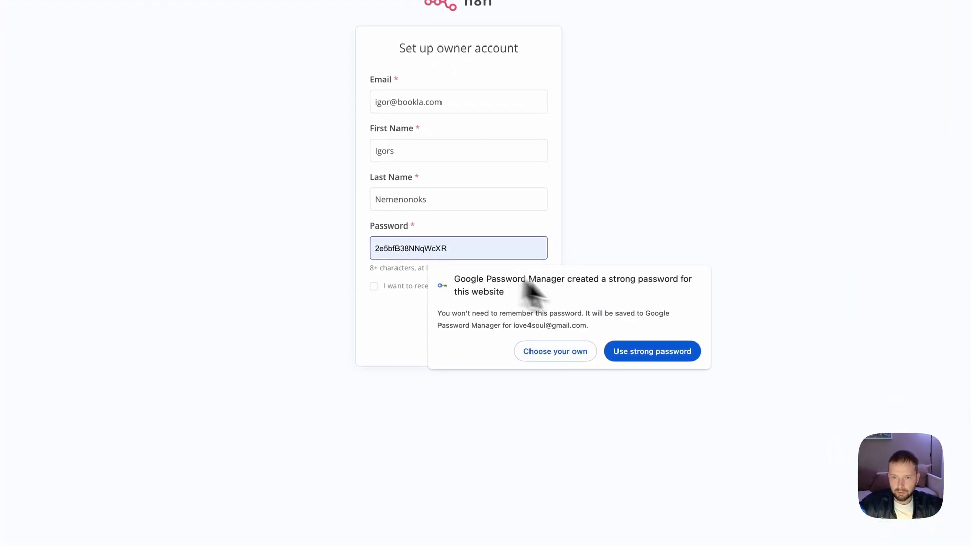
left_click(670, 352)
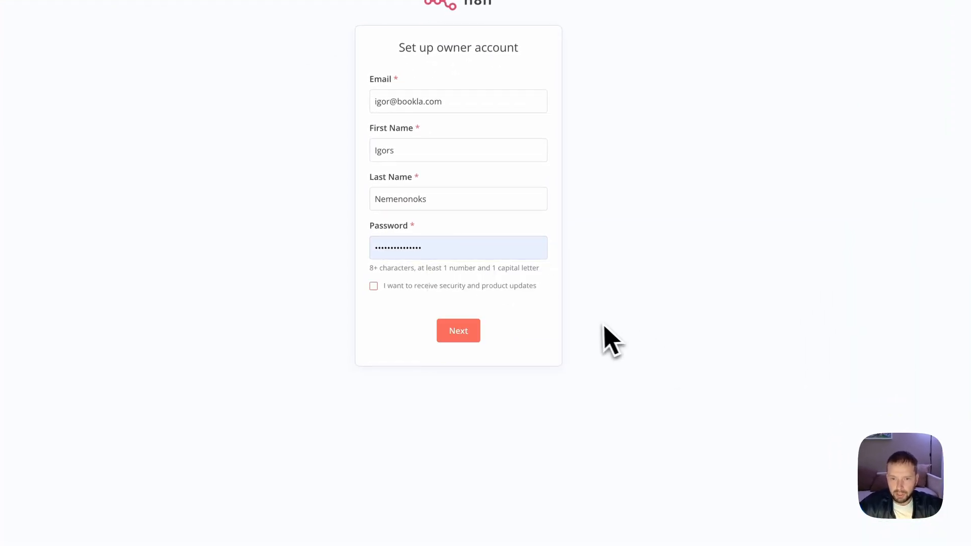
left_click(439, 293)
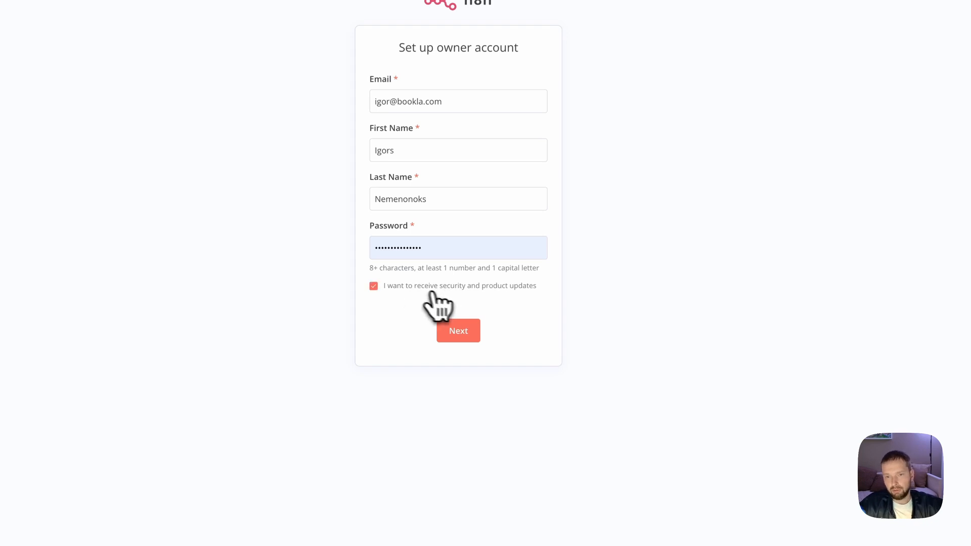
left_click(464, 334)
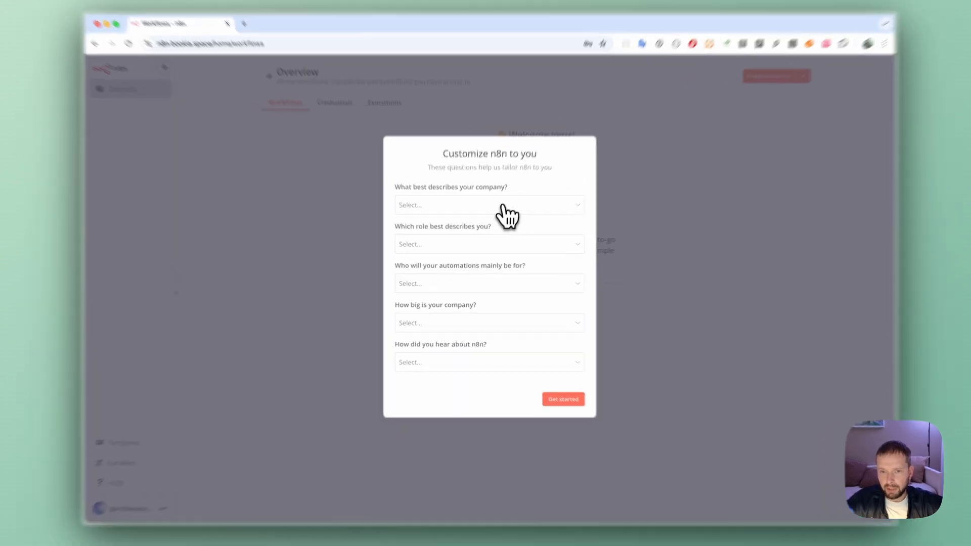
- Answer the customization survey with company type Software as a service, role Business Owner and automations mainly for Myself
left_click(498, 219)
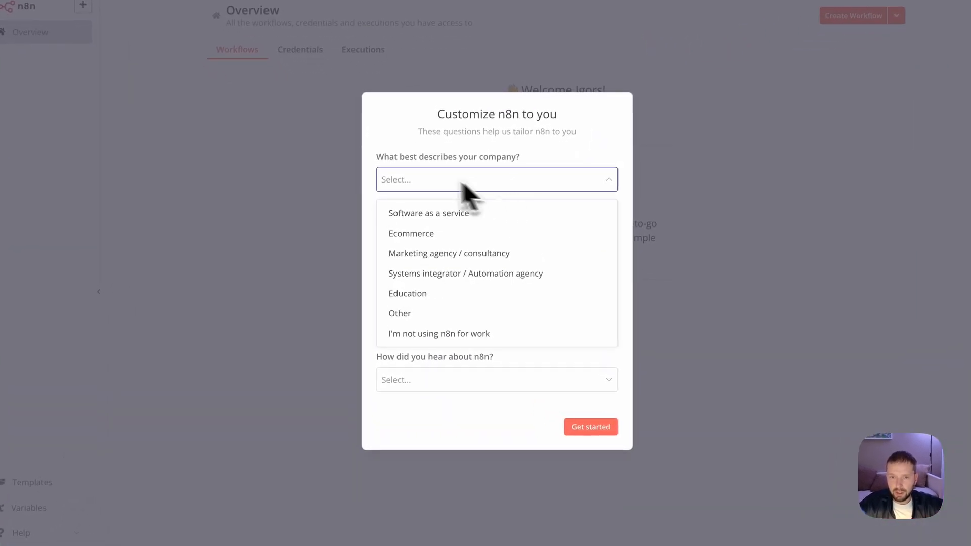
left_click(447, 214)
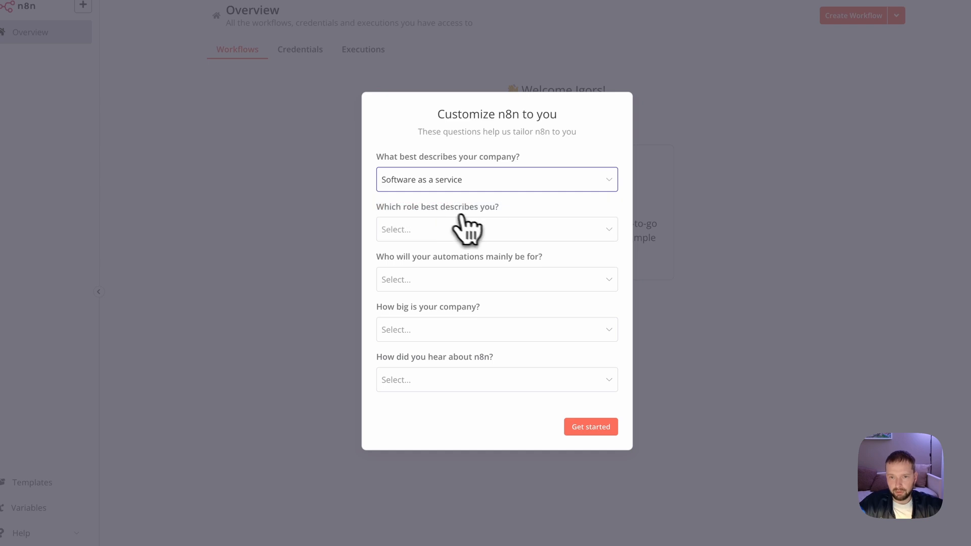
left_click(459, 234)
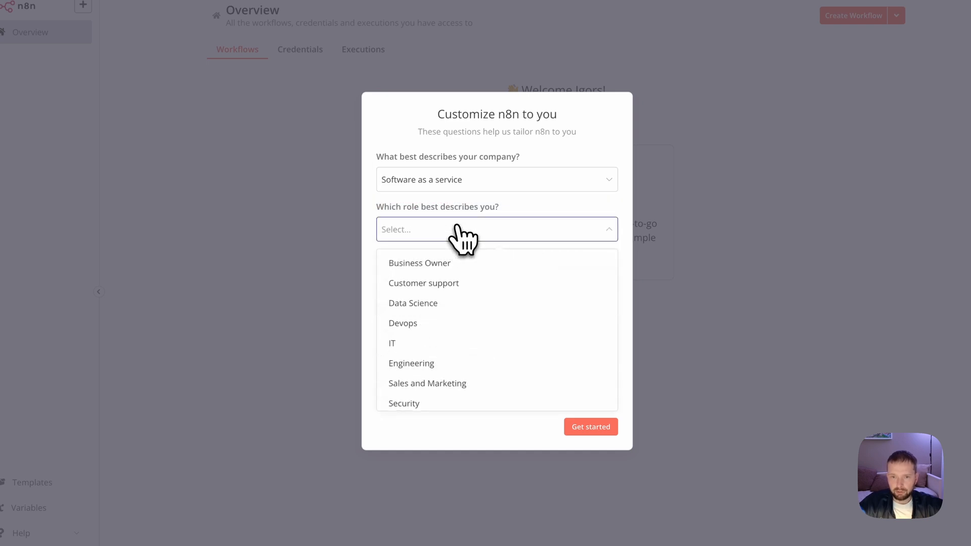
left_click(457, 261)
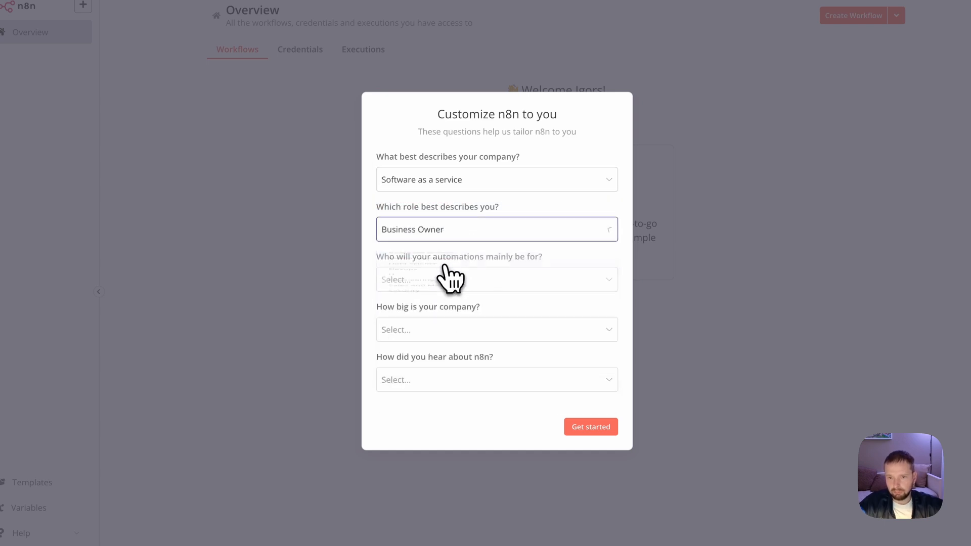
left_click(483, 280)
left_click(468, 313)
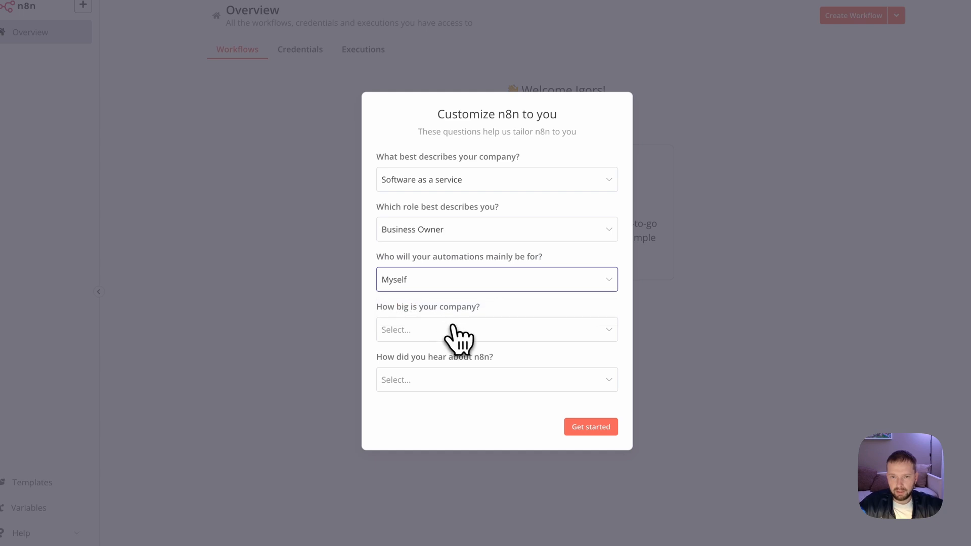
- Set the company size to Less than 20 people and the referral source to Google, and submit the survey
left_click(458, 330)
left_click(458, 363)
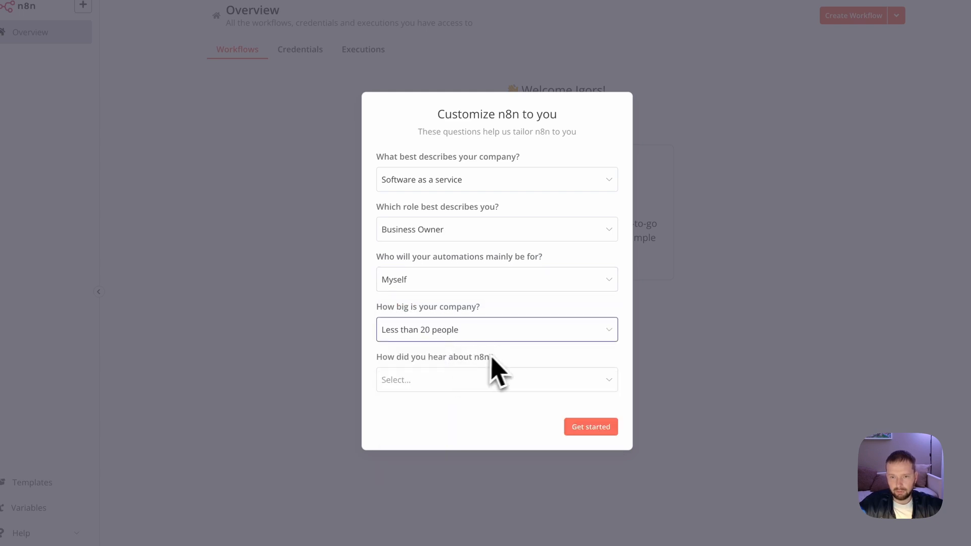
left_click(486, 379)
left_click(458, 413)
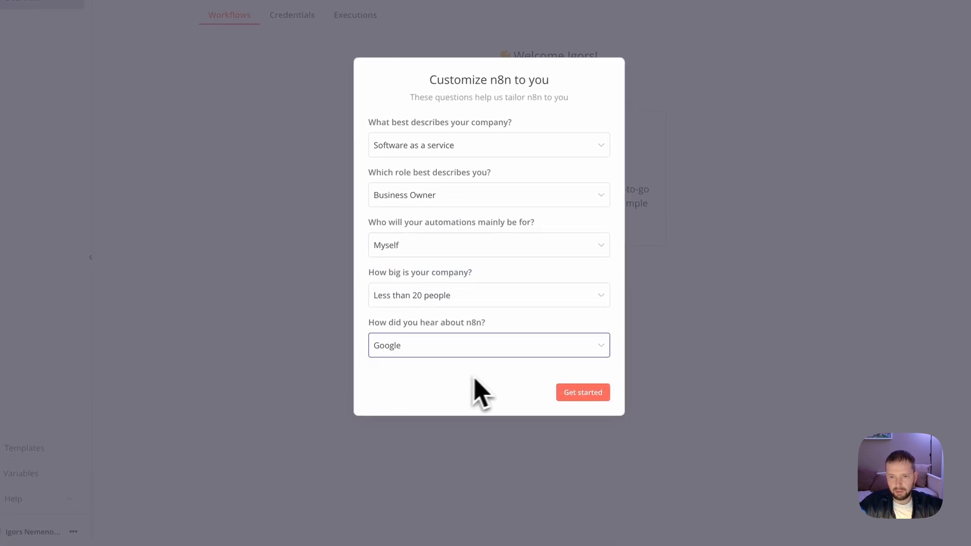
left_click(582, 397)
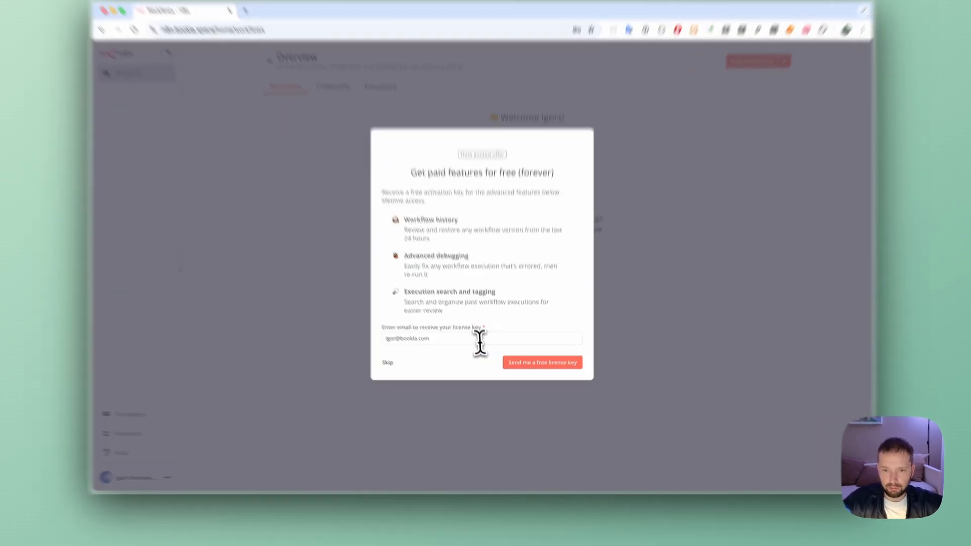
- Request the free license key by e-mail and check the active workflows allowance on the Usage and plan page
left_click(473, 358)
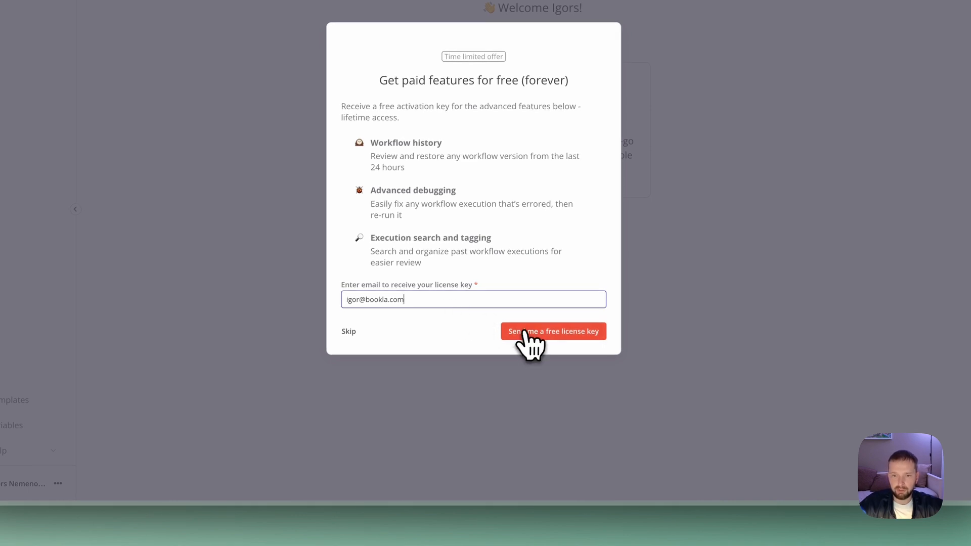
left_click(537, 336)
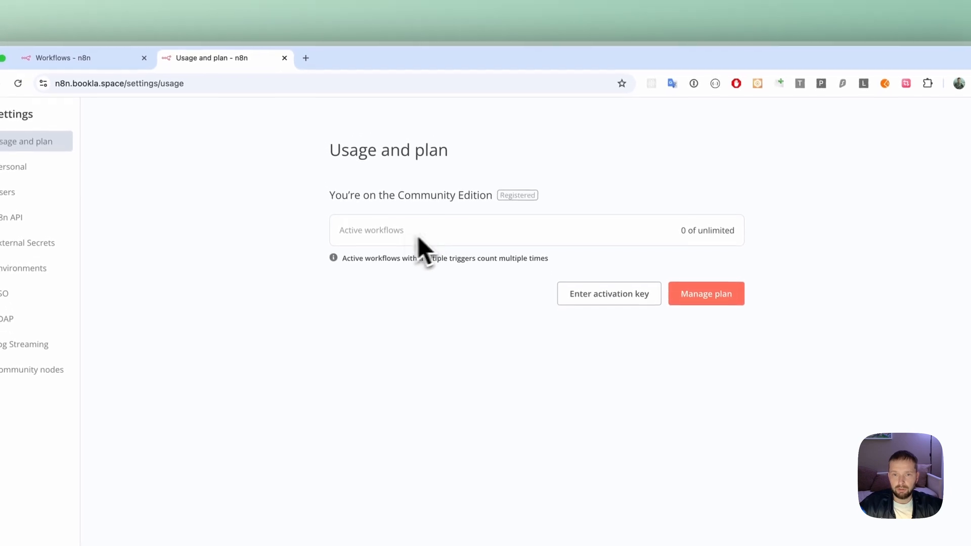
left_click_drag(677, 231, 738, 231)
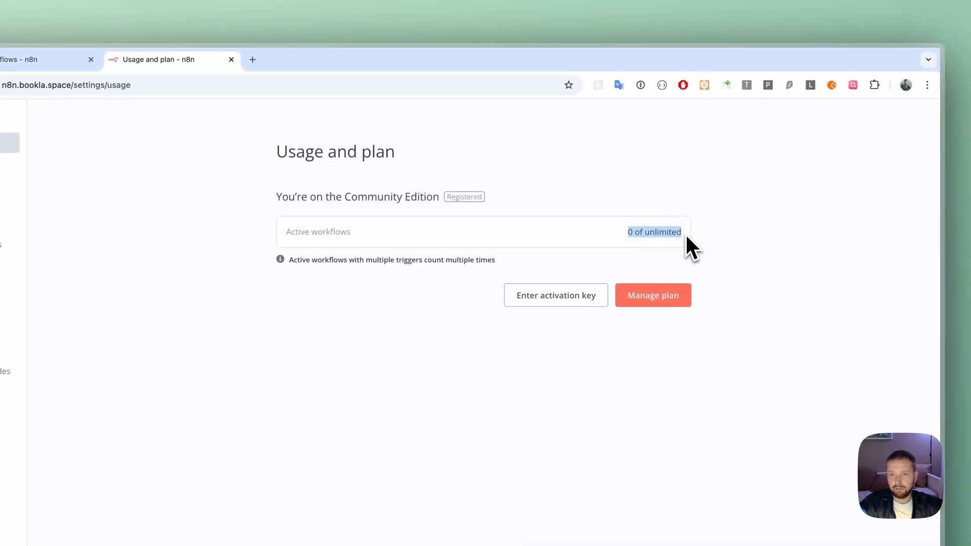
left_click(708, 234)
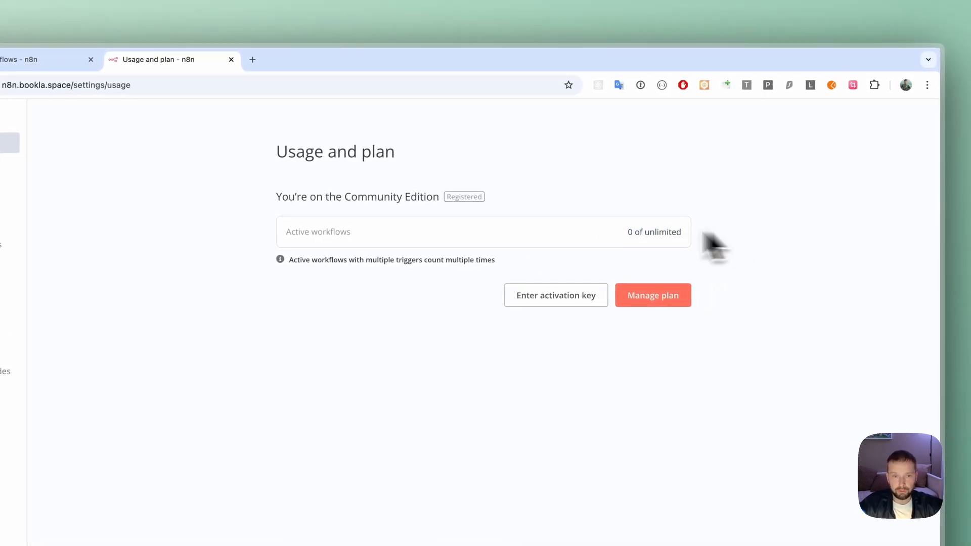
- Start a new workflow from scratch from the Overview page and add a Trigger manually node as its first step
left_click(94, 129)
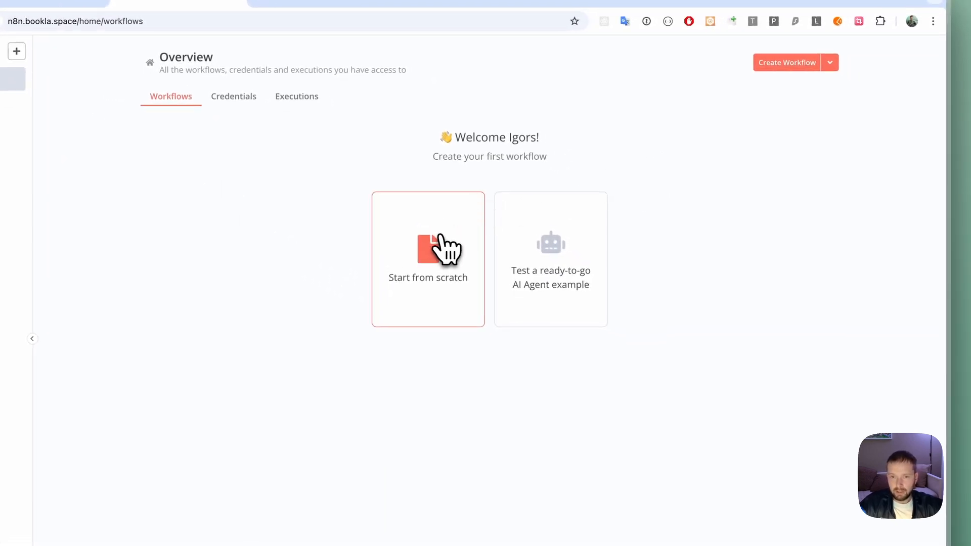
left_click(430, 247)
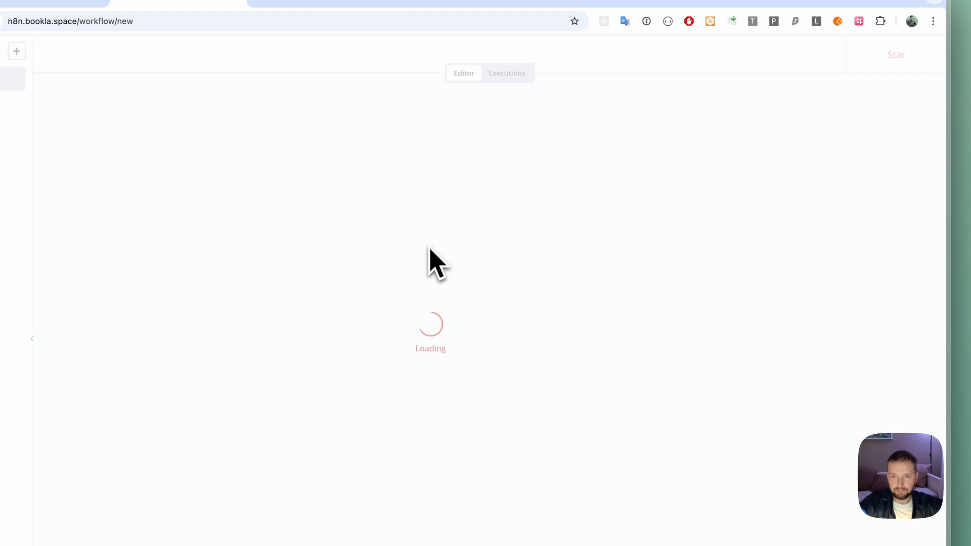
left_click(489, 343)
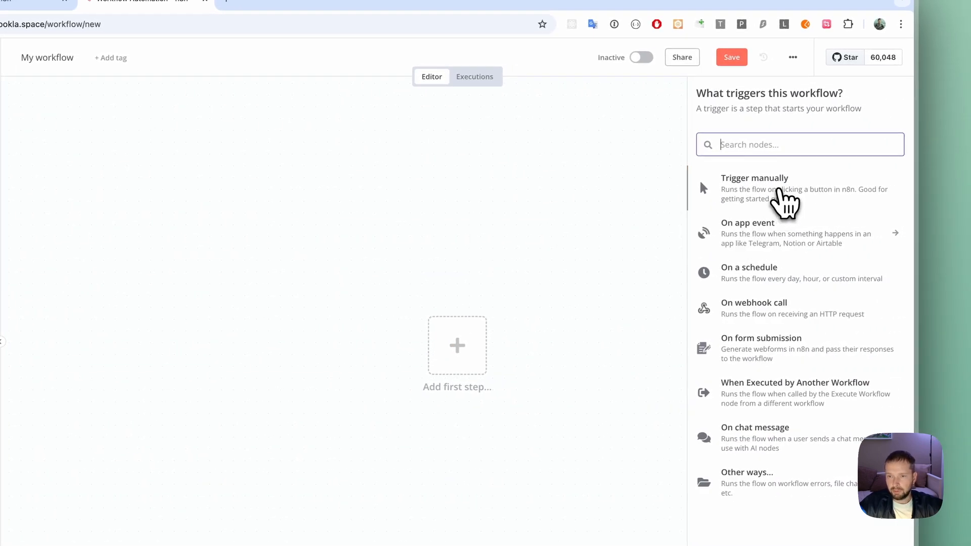
left_click(782, 200)
- Add a Merge node from Data transformation after the manual trigger, and open the node list for the following step
left_click(529, 355)
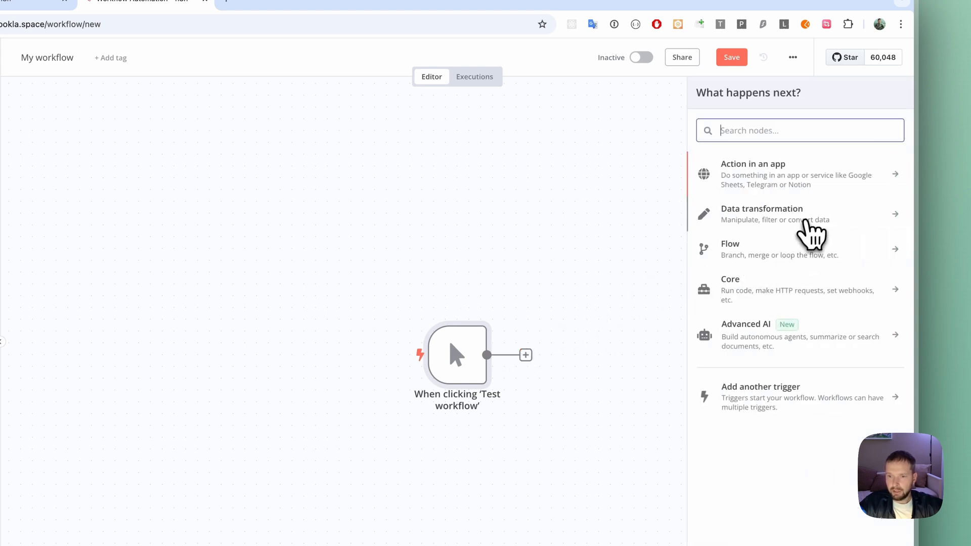
left_click(806, 221)
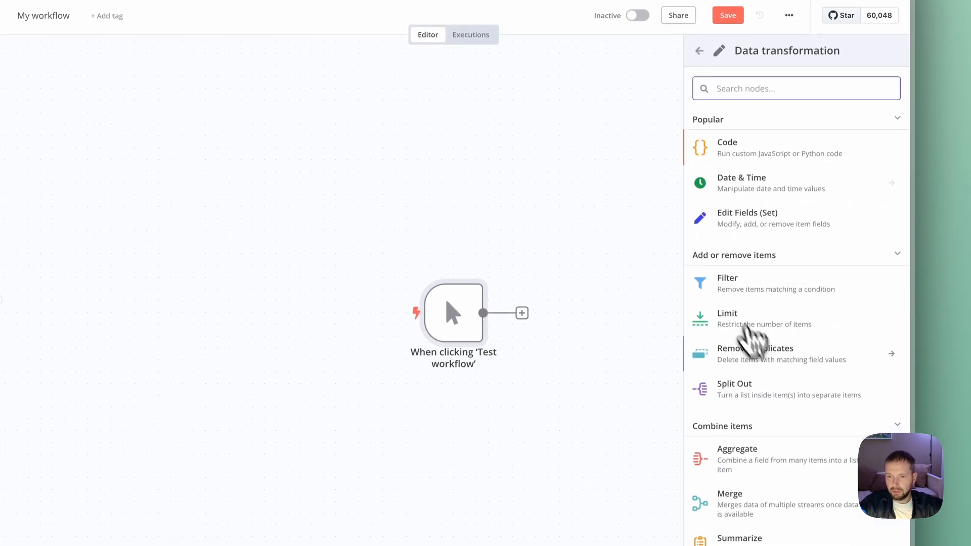
scroll(769, 364, "down", 1)
left_click(733, 470)
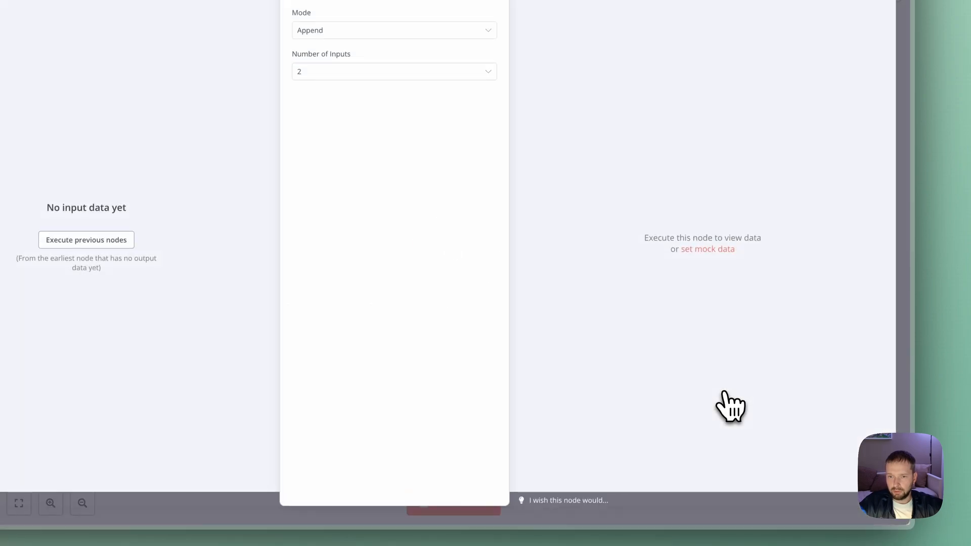
left_click(586, 108)
left_click_drag(592, 366, 610, 306)
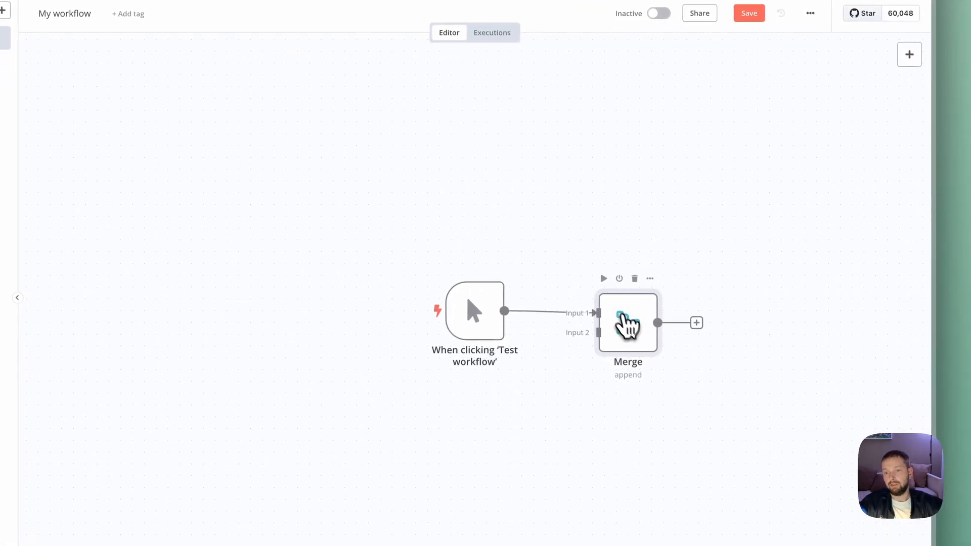
key("Tab")
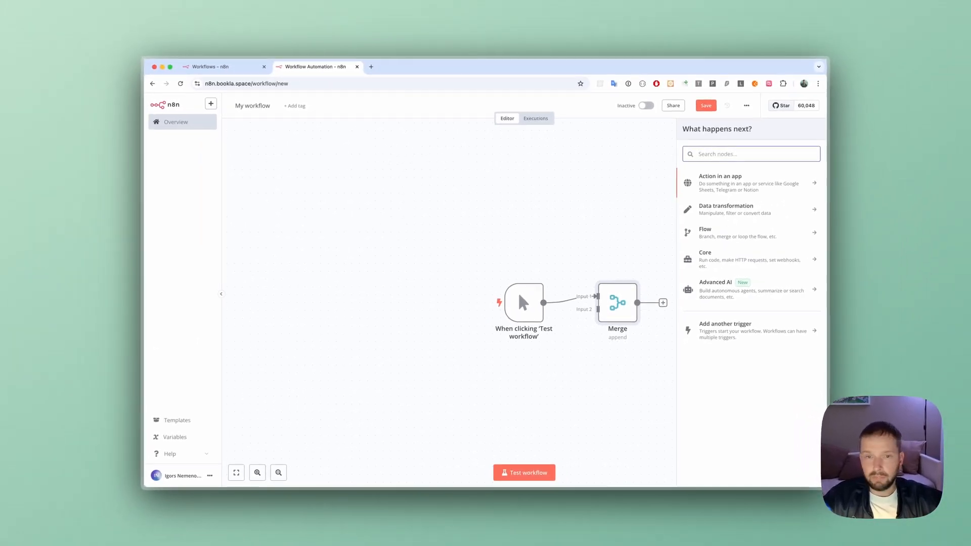